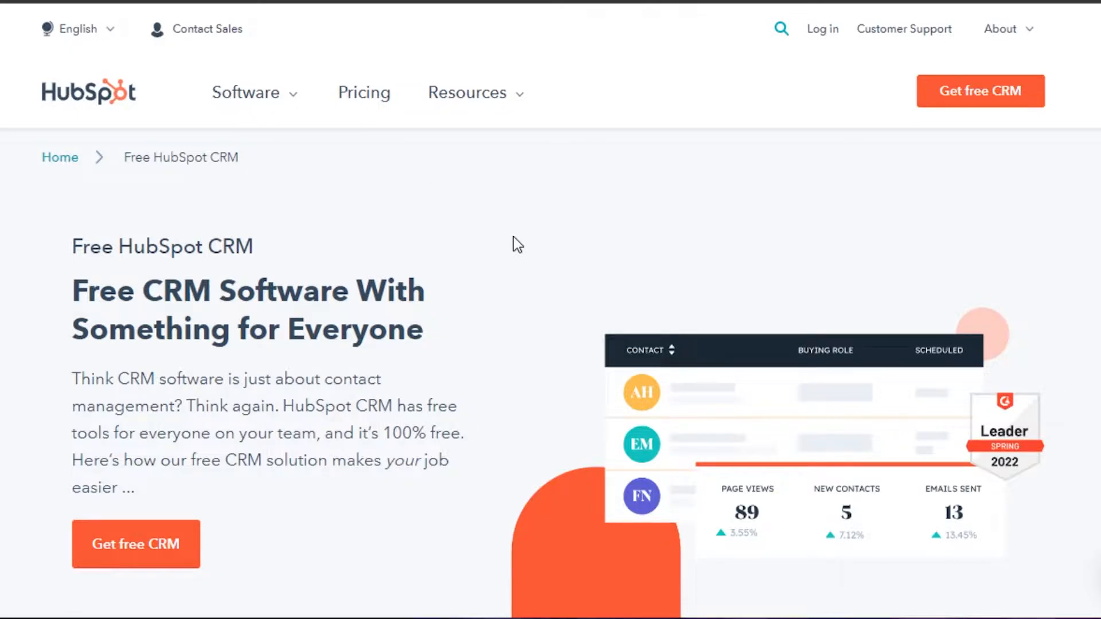
Step: Open the free HubSpot CRM sign-up form and place the cursor in its first name field
scroll(866, 256, down, 15)
scroll(539, 344, down, 15)
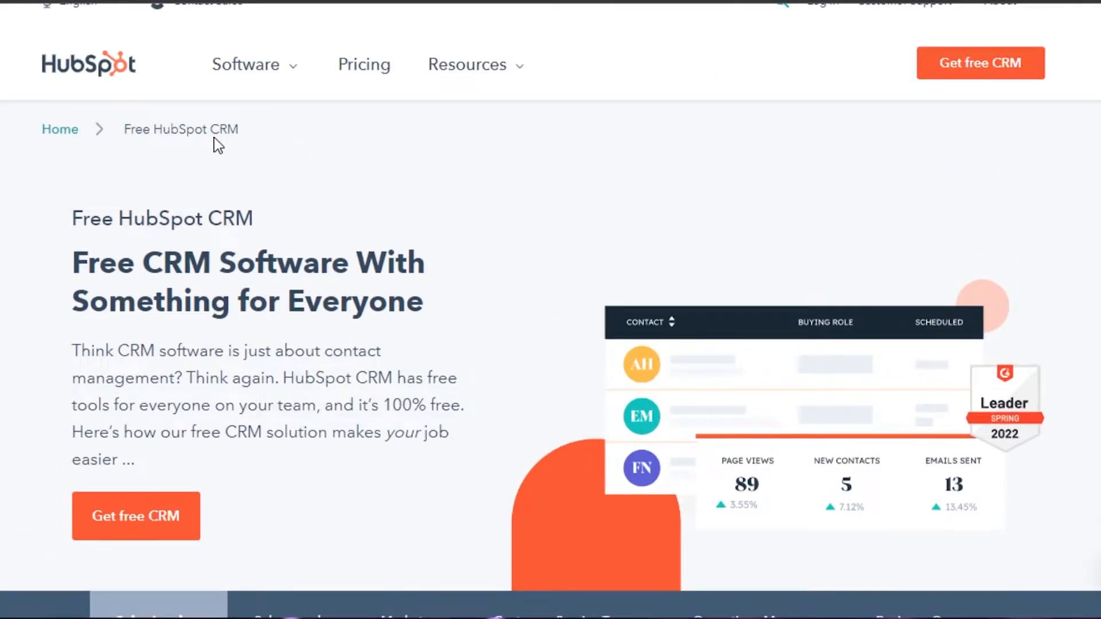
click(277, 77)
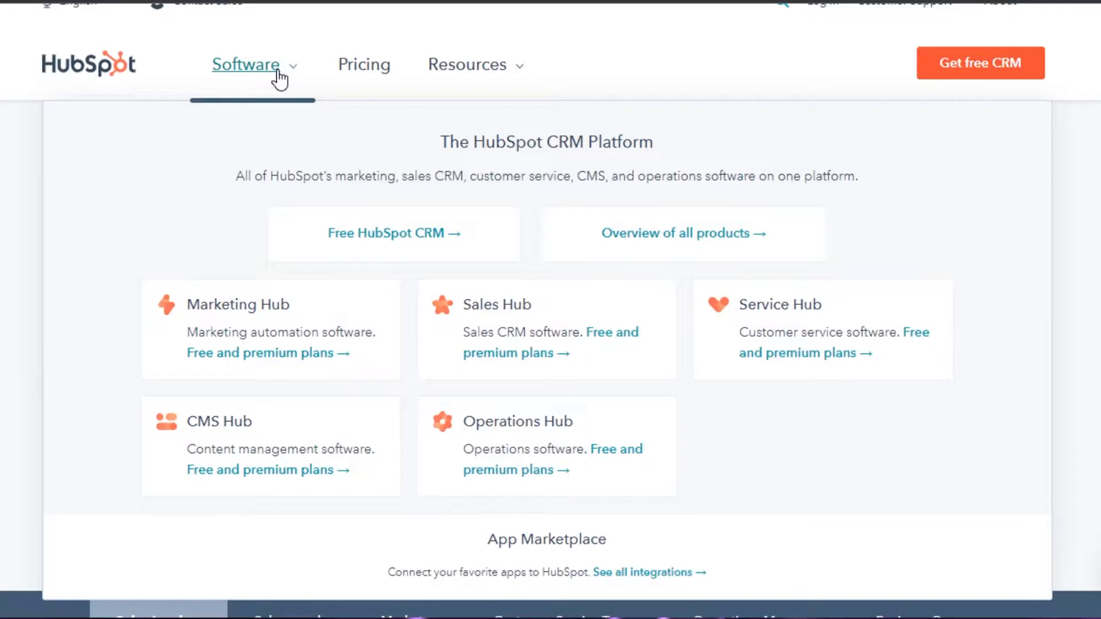
click(452, 218)
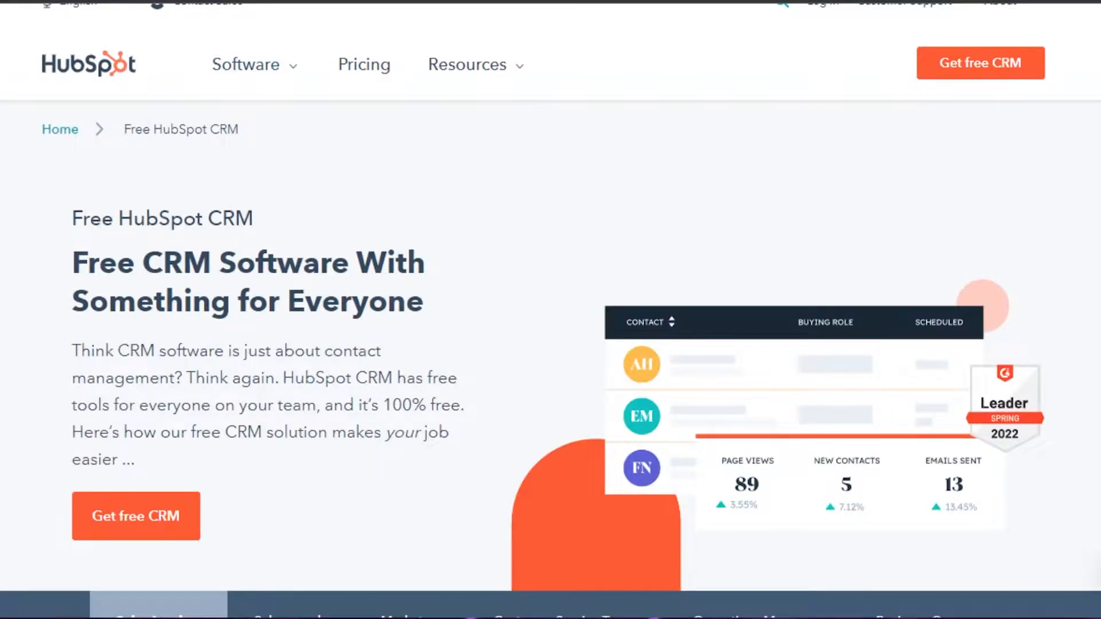
scroll(550, 312, up, 1)
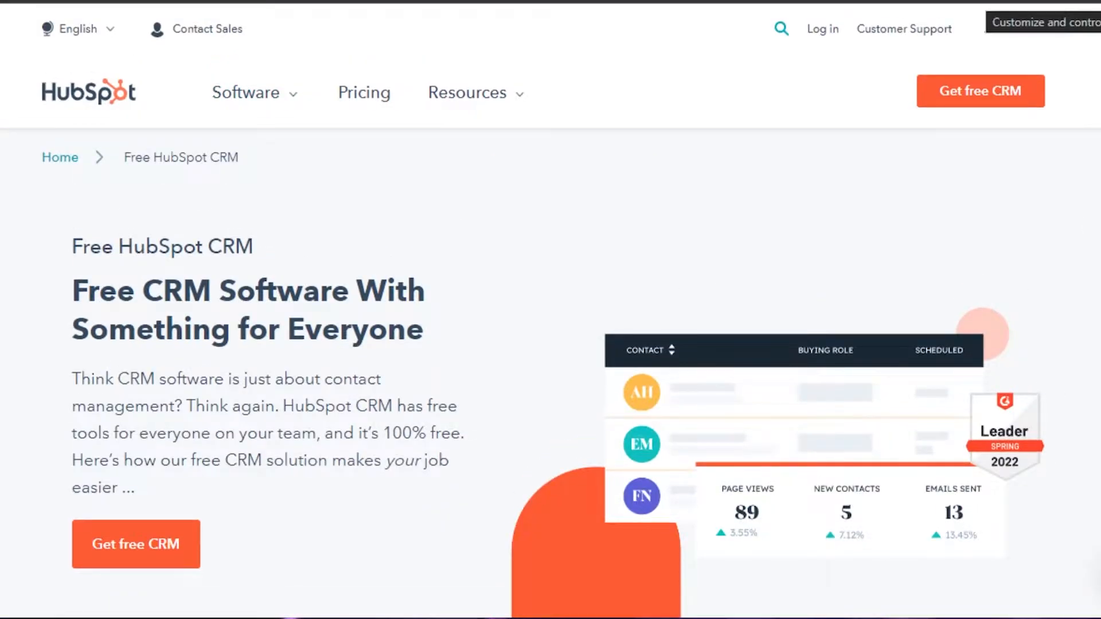
click(951, 96)
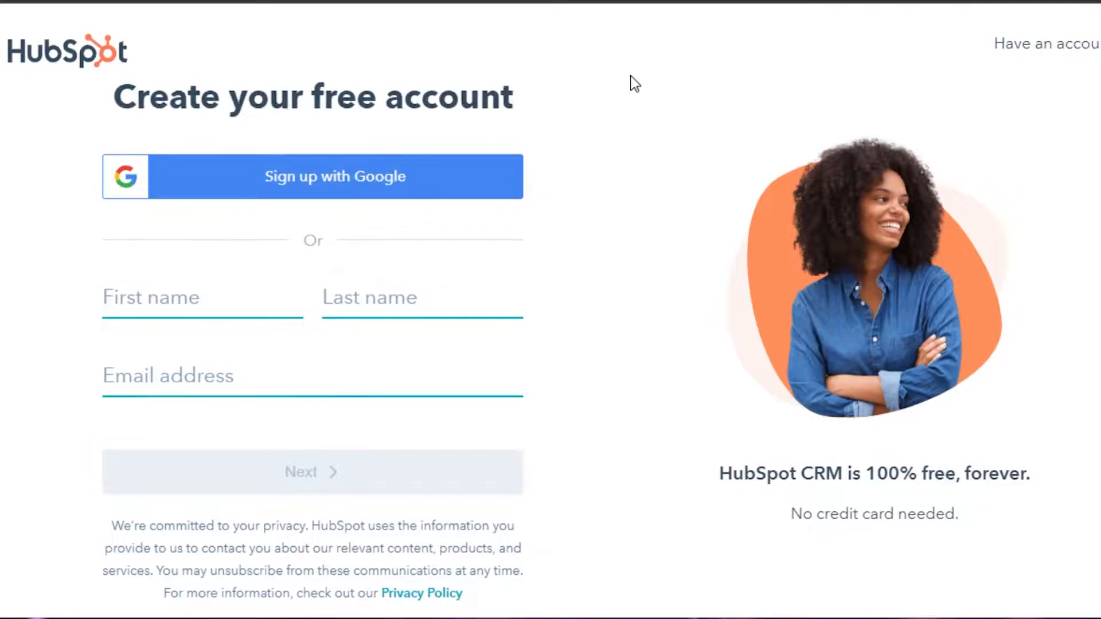
click(195, 297)
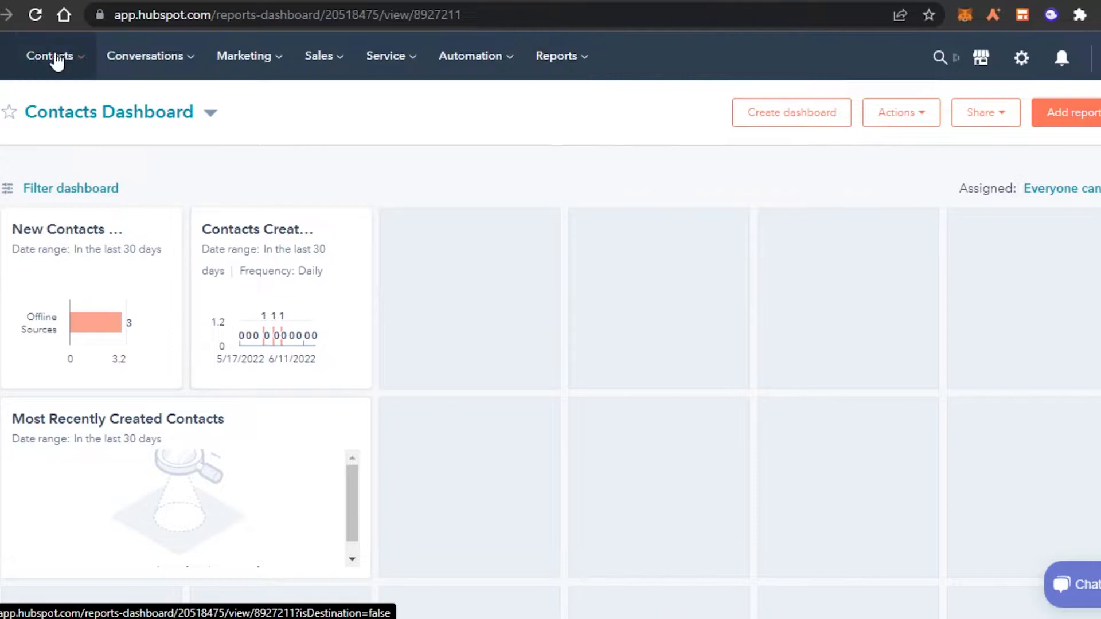
Step: Open the website pages section of the marketing tools
click(246, 56)
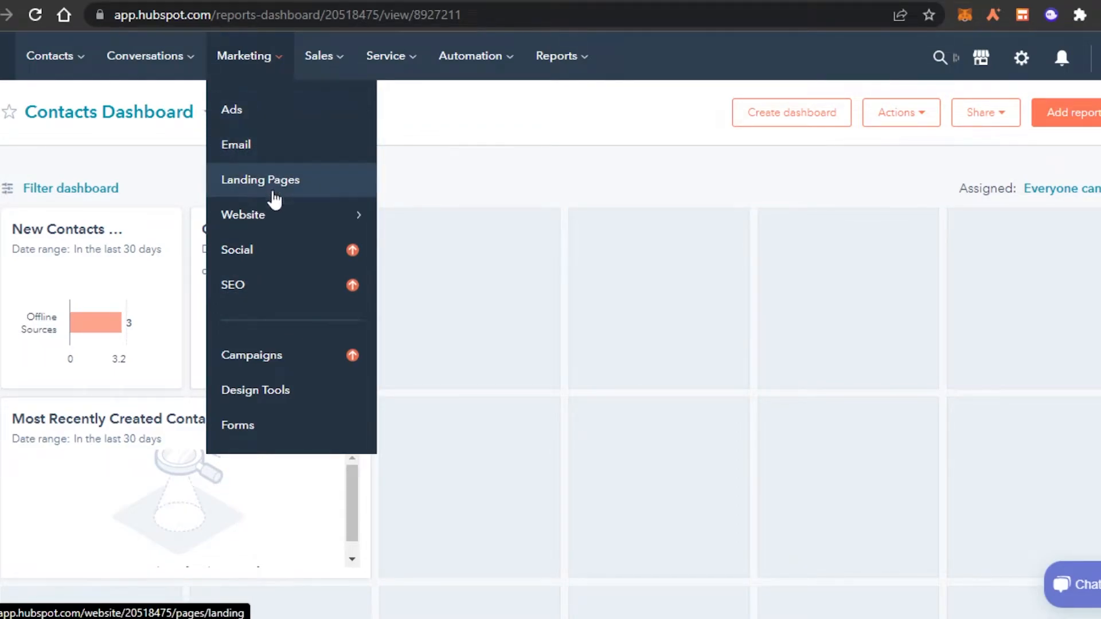
mouse_move(273, 212)
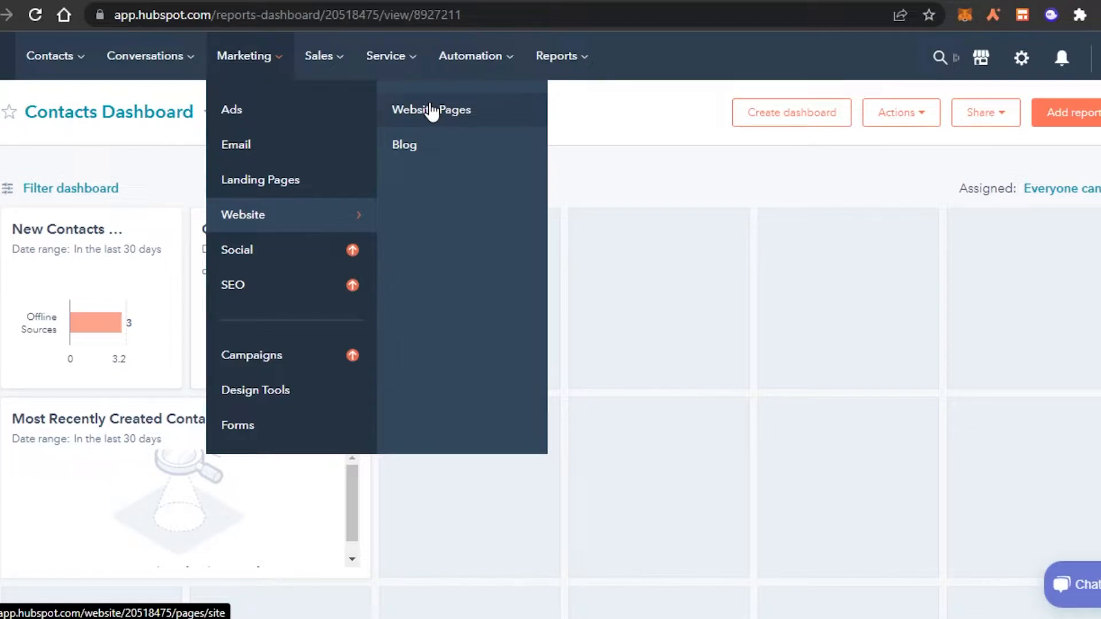
click(431, 110)
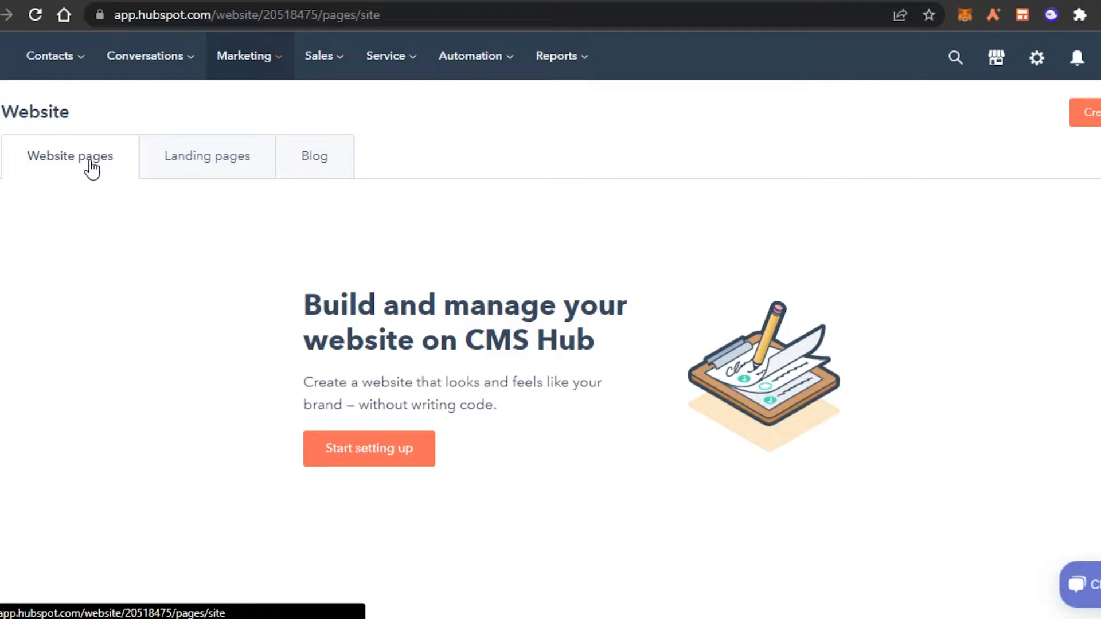
Step: Start the CMS Hub website setup and browse themes for the site
click(1019, 121)
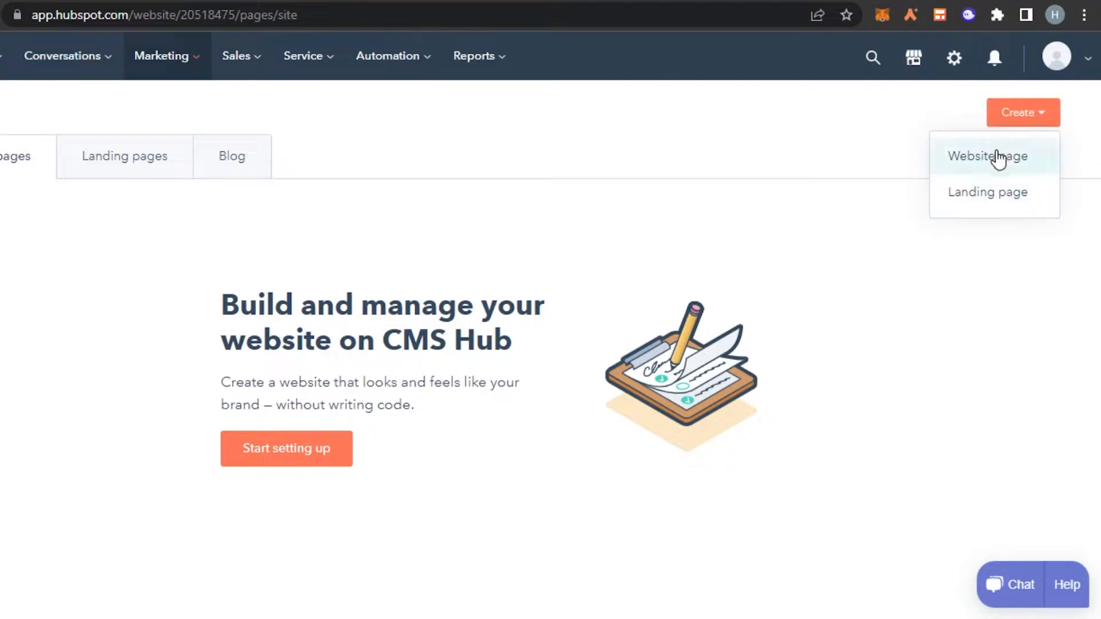
click(333, 449)
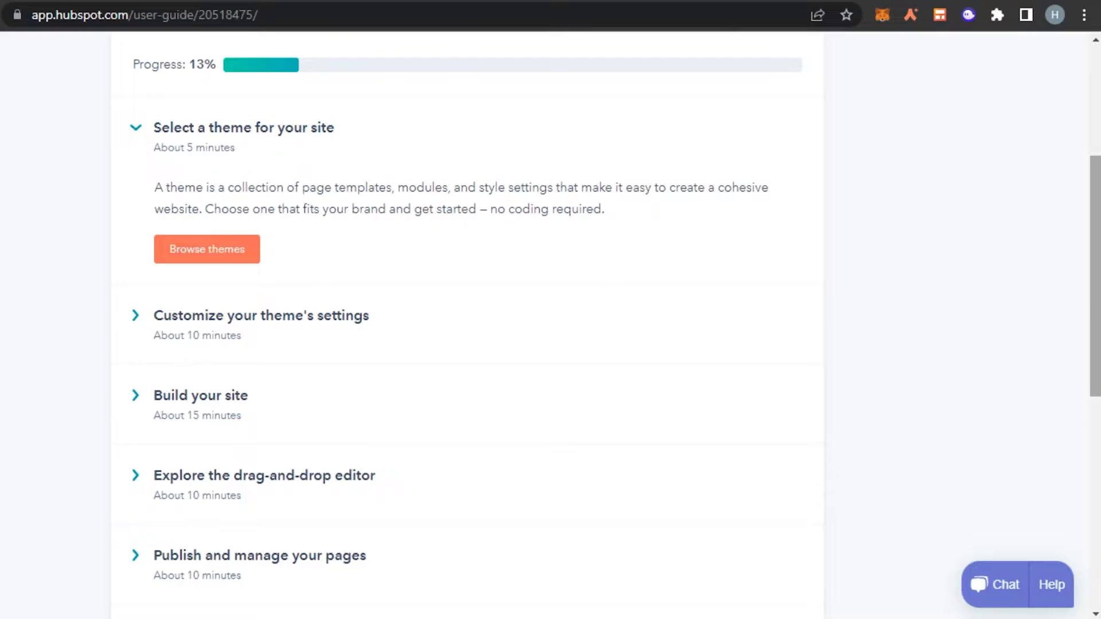
click(188, 249)
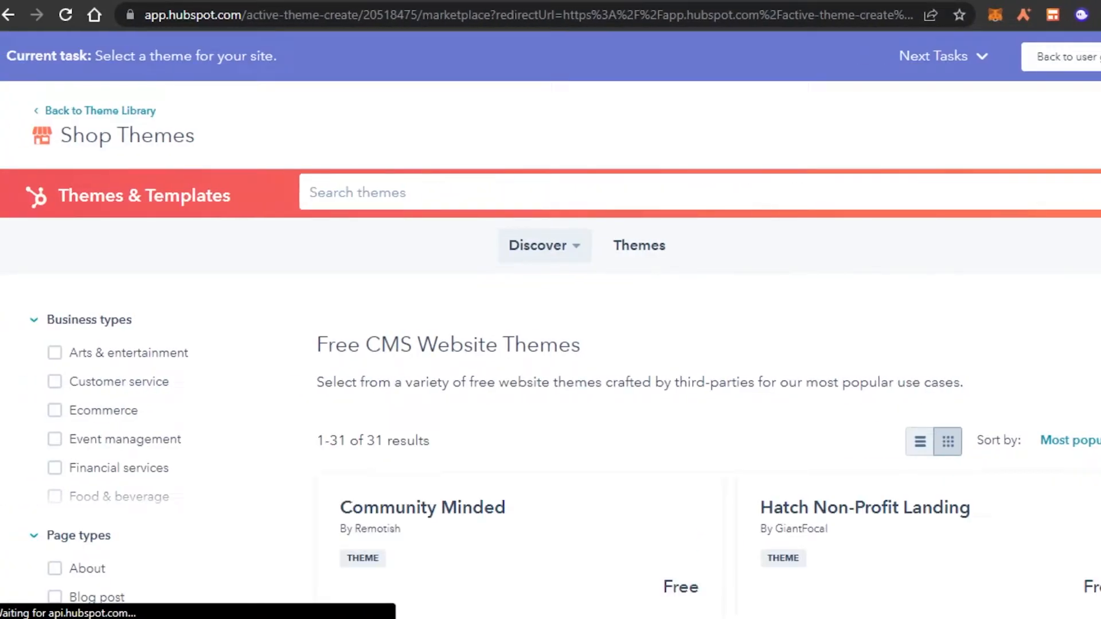
Step: Look through the free CMS website themes and filter them to the Marketing business type
scroll(1088, 287, down, 5)
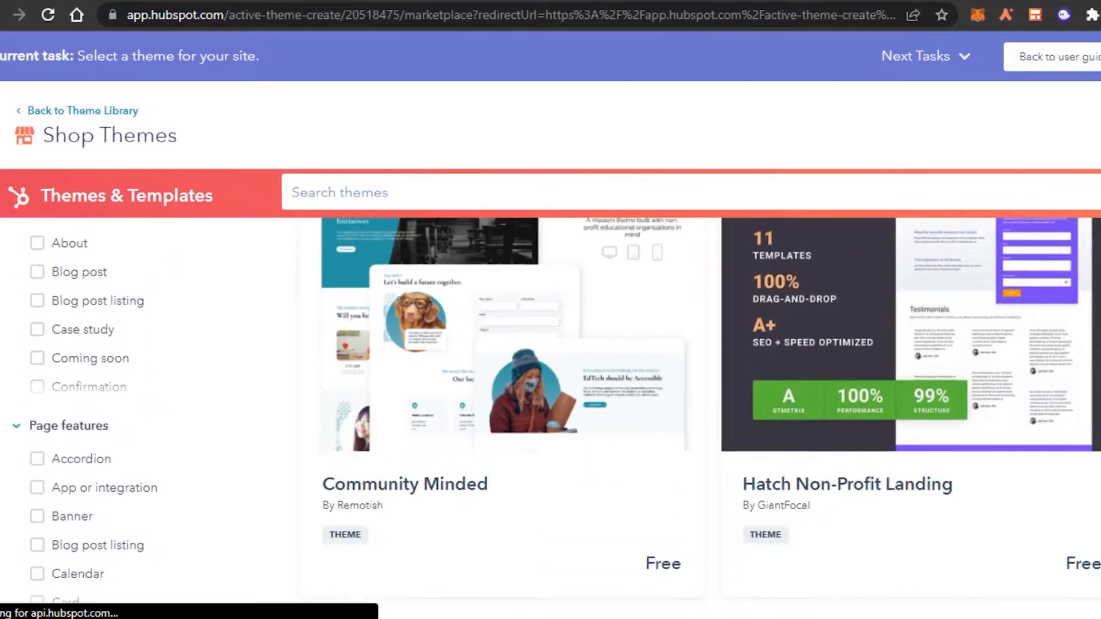
scroll(551, 350, down, 10)
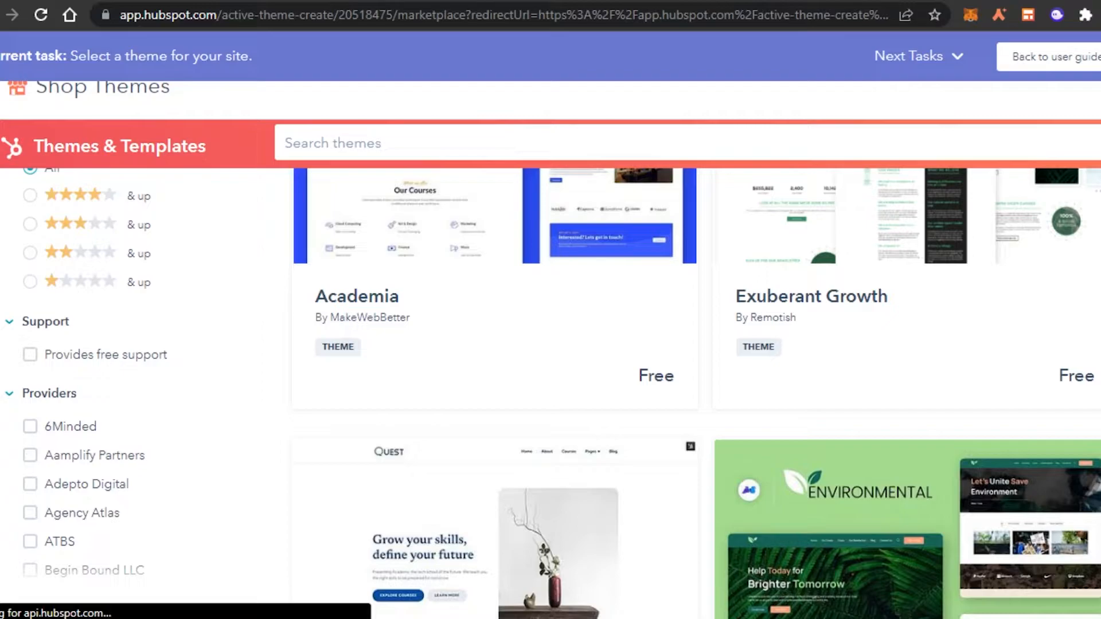
scroll(665, 389, down, 15)
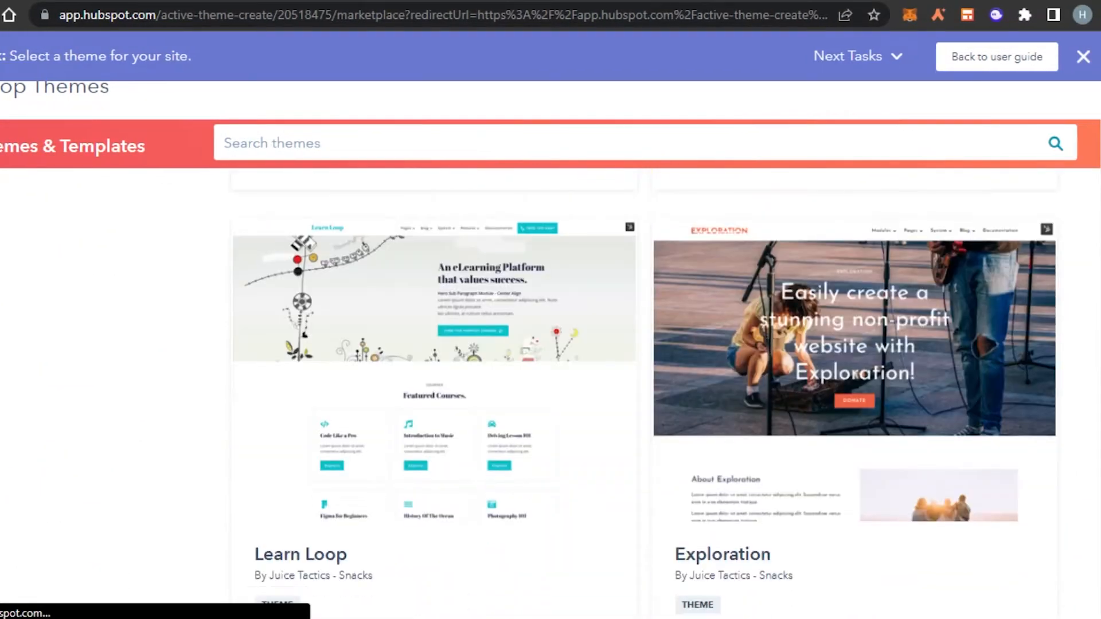
scroll(856, 373, down, 20)
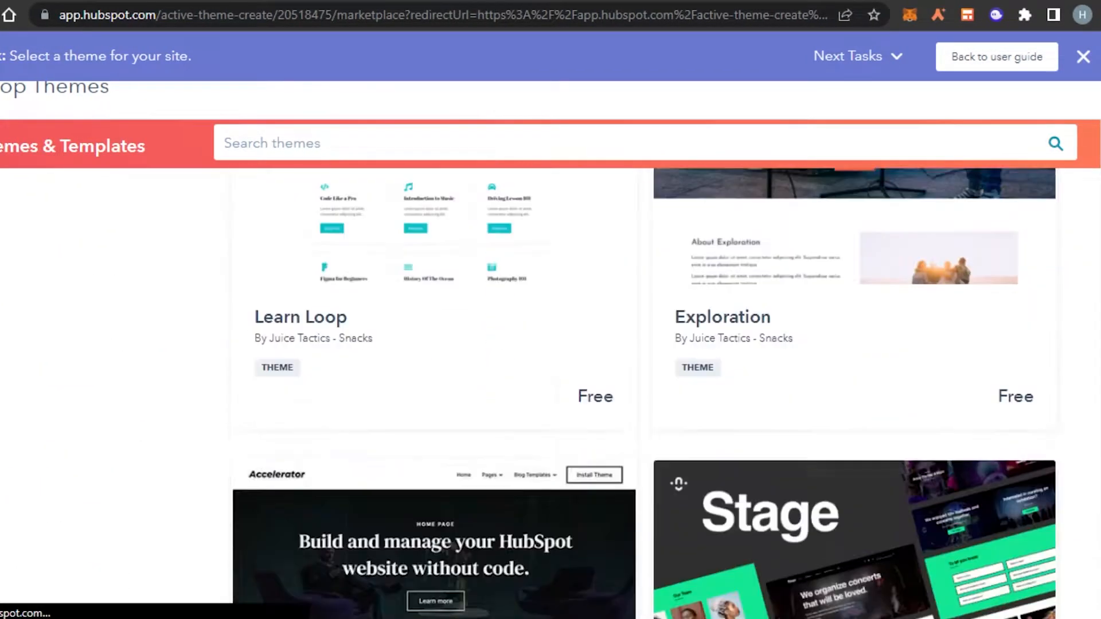
scroll(644, 393, down, 20)
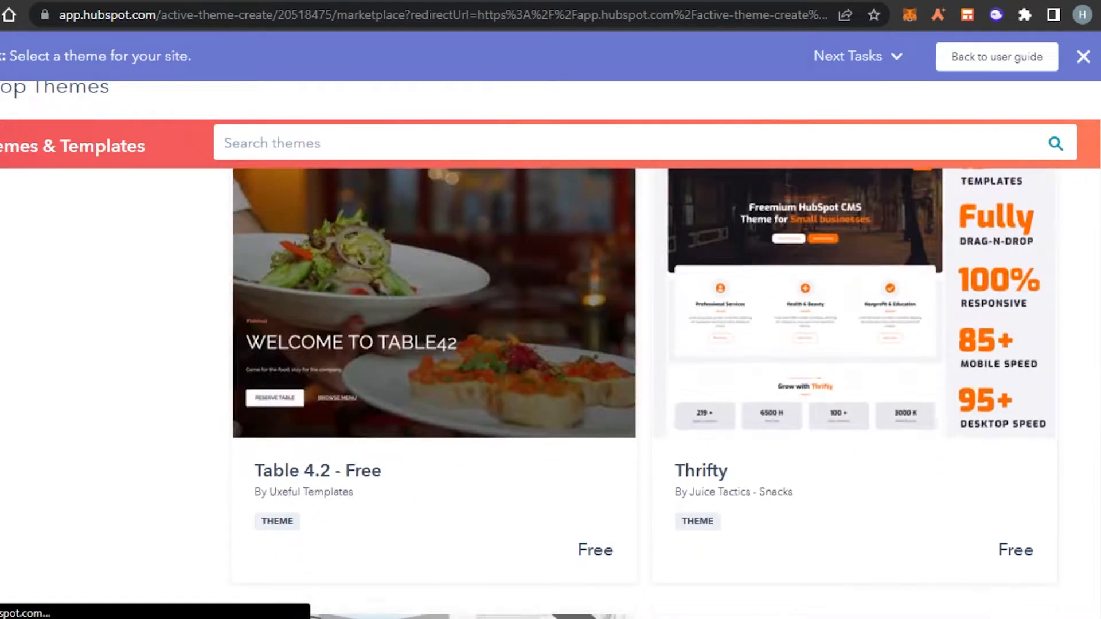
scroll(643, 393, down, 20)
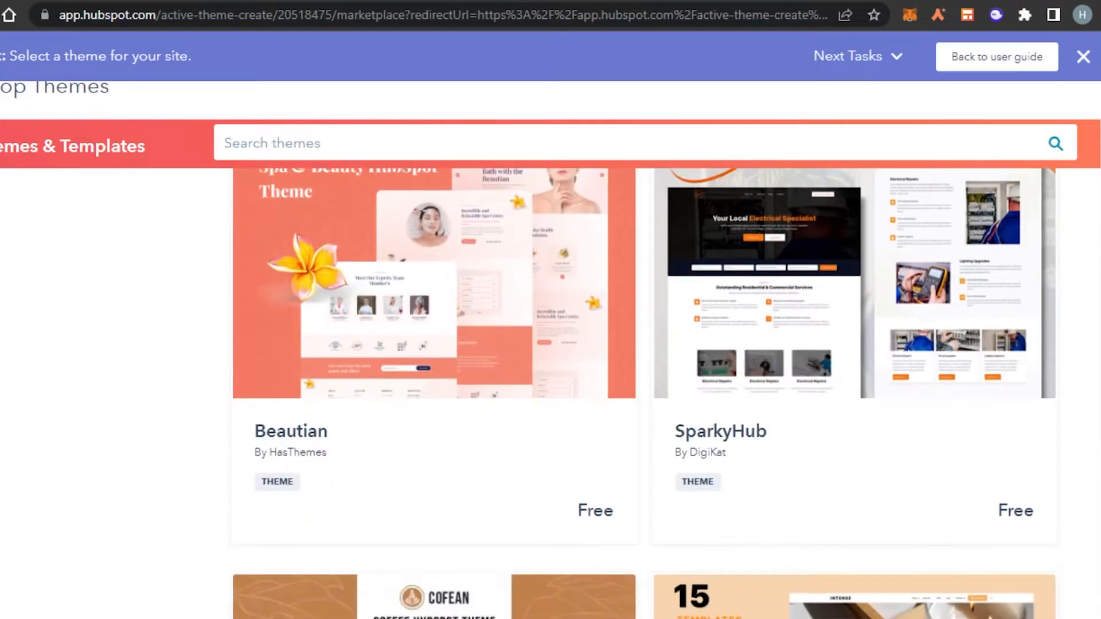
scroll(644, 393, up, 20)
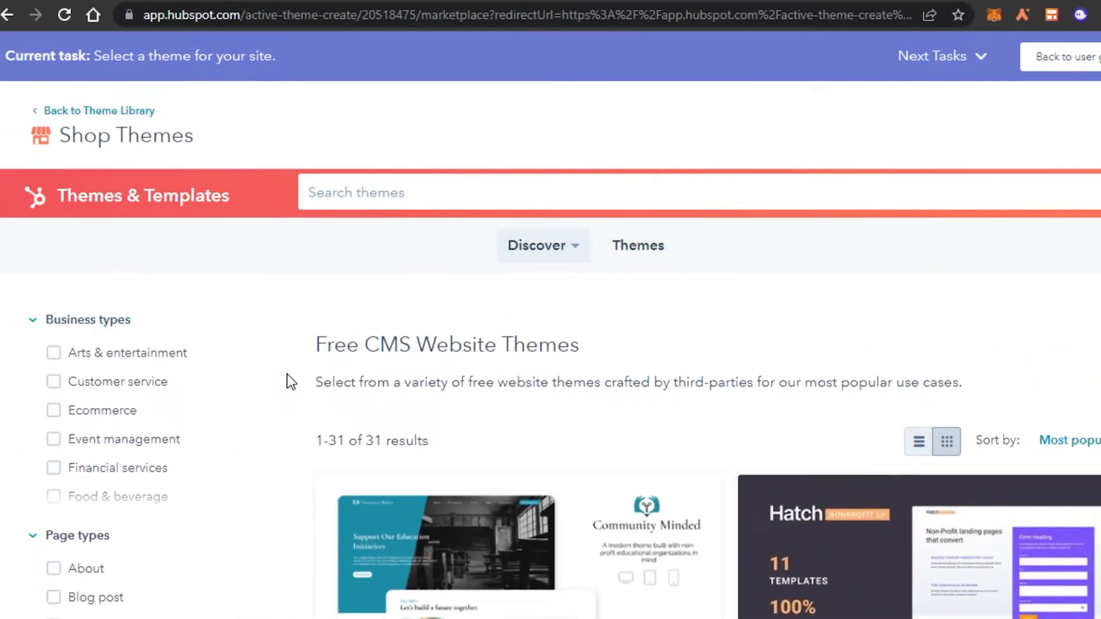
drag(280, 386, 280, 462)
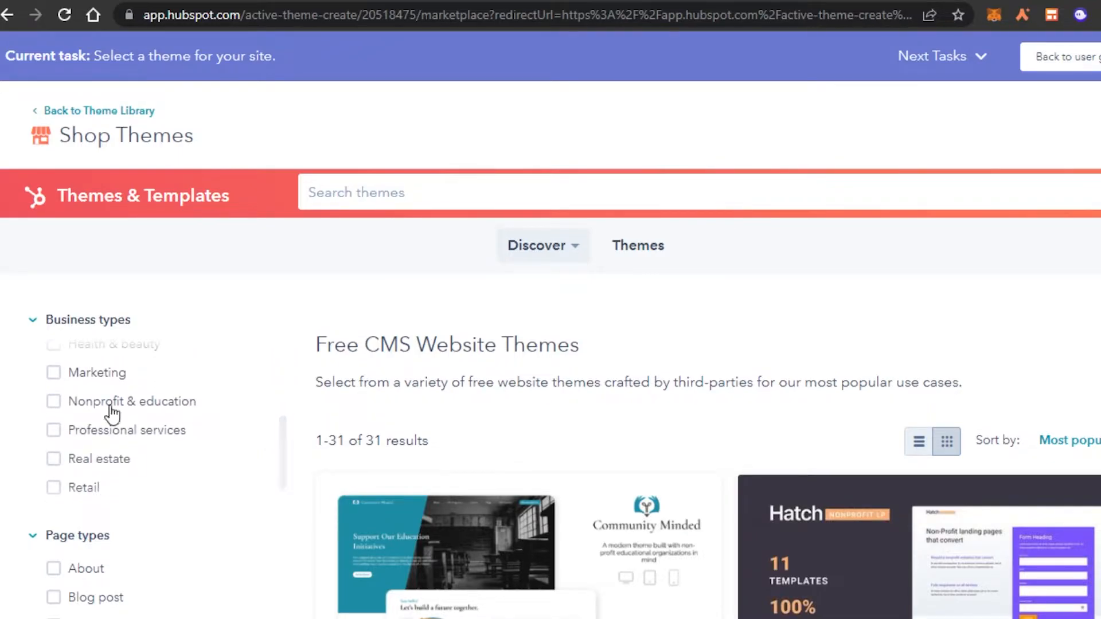
click(61, 374)
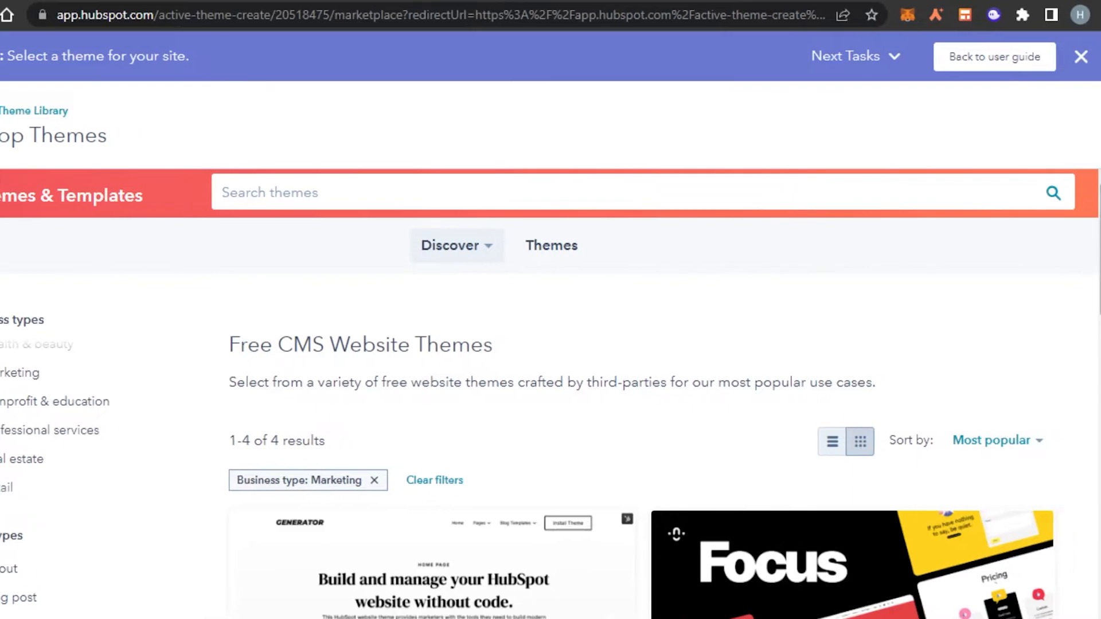
Step: Choose the FreeFlex theme by Mojo Media Labs from the filtered themes and install it for free
scroll(550, 401, down, 5)
scroll(550, 344, down, 1)
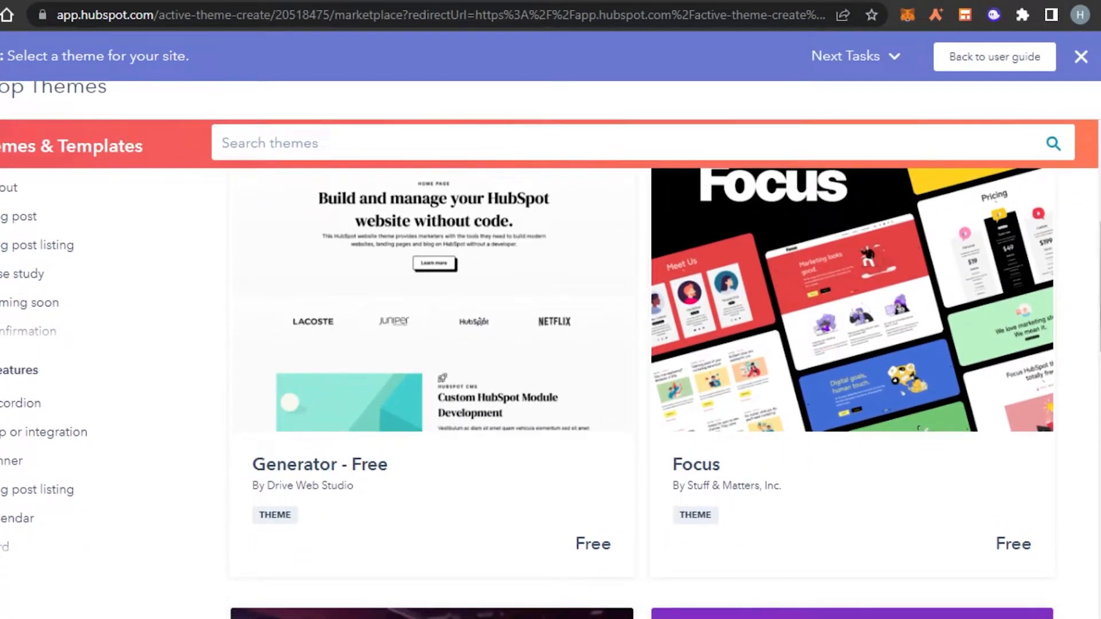
scroll(448, 453, down, 9)
scroll(448, 453, up, 2)
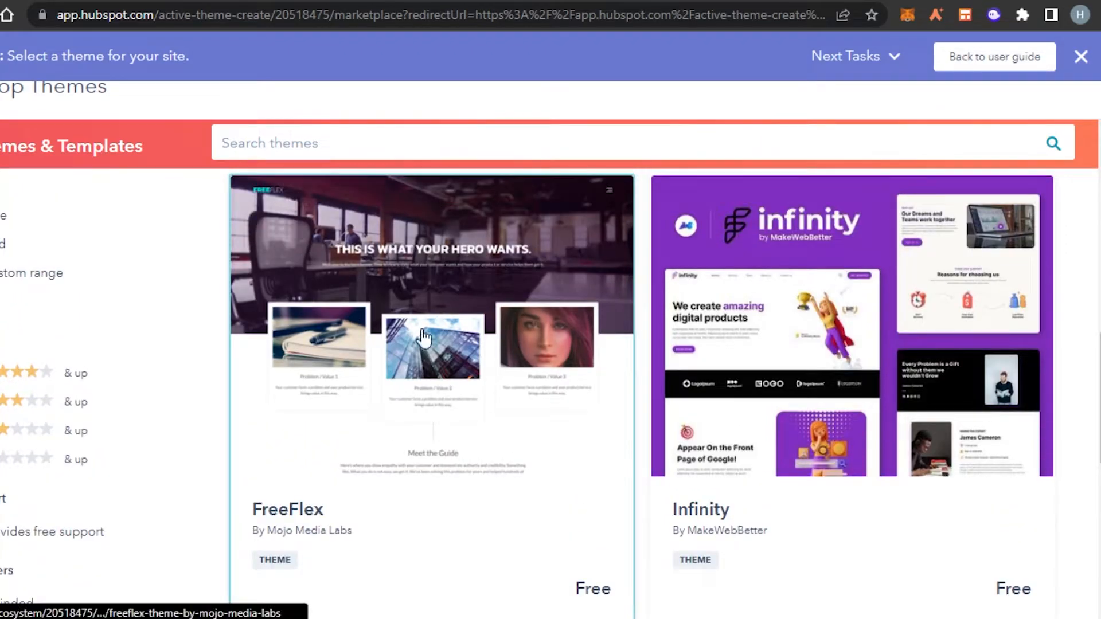
click(427, 444)
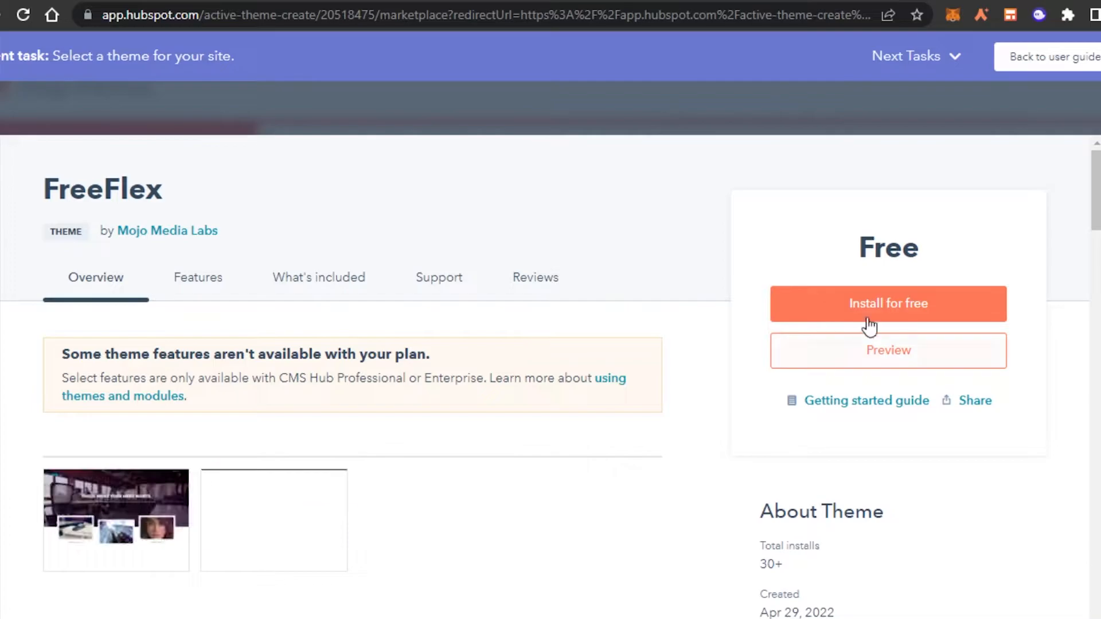
click(869, 300)
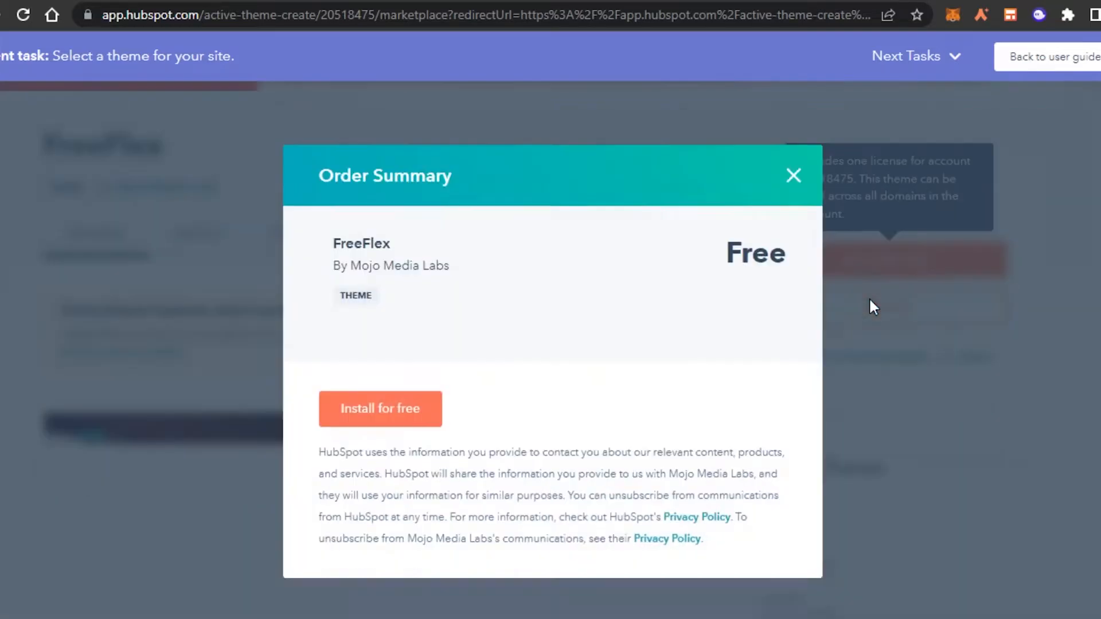
click(361, 466)
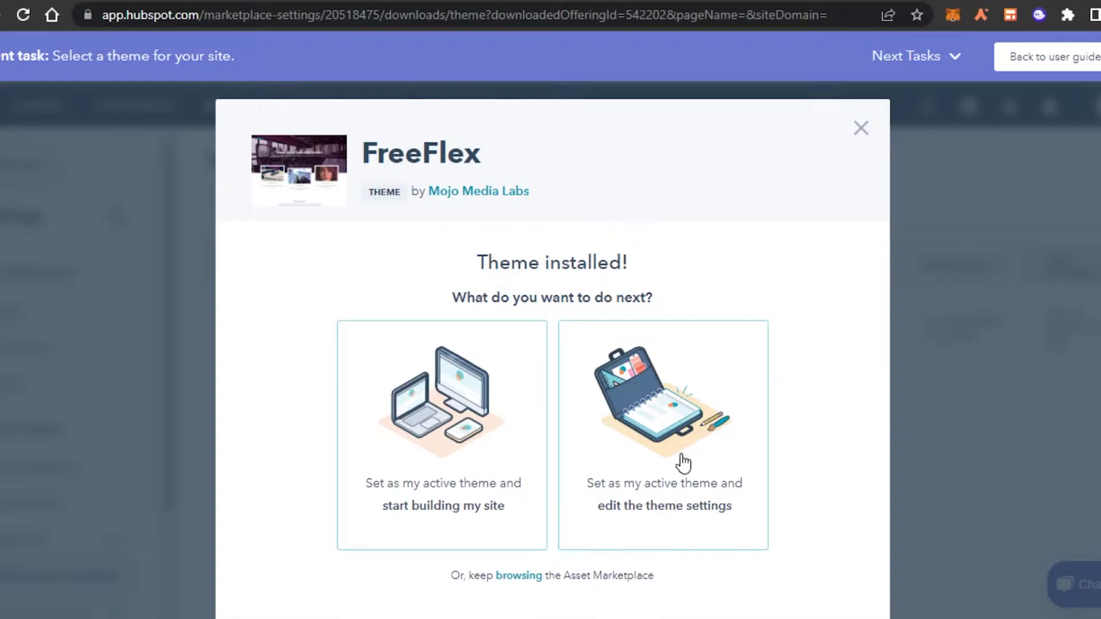
Step: Set FreeFlex as the active theme, start building the site, and create a page named "Te"
click(479, 424)
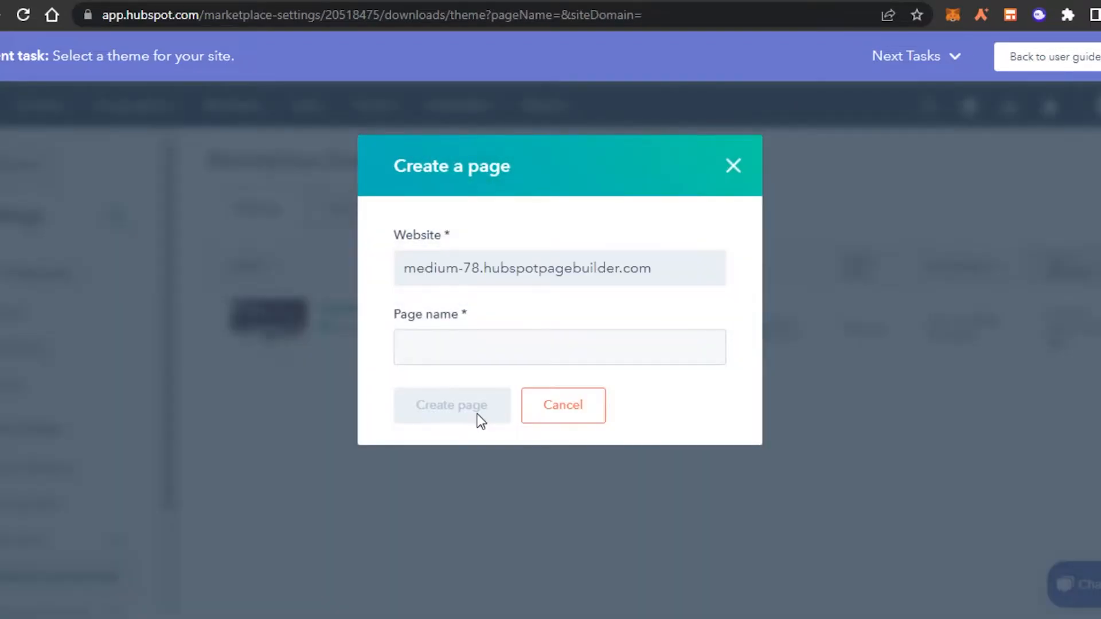
click(480, 339)
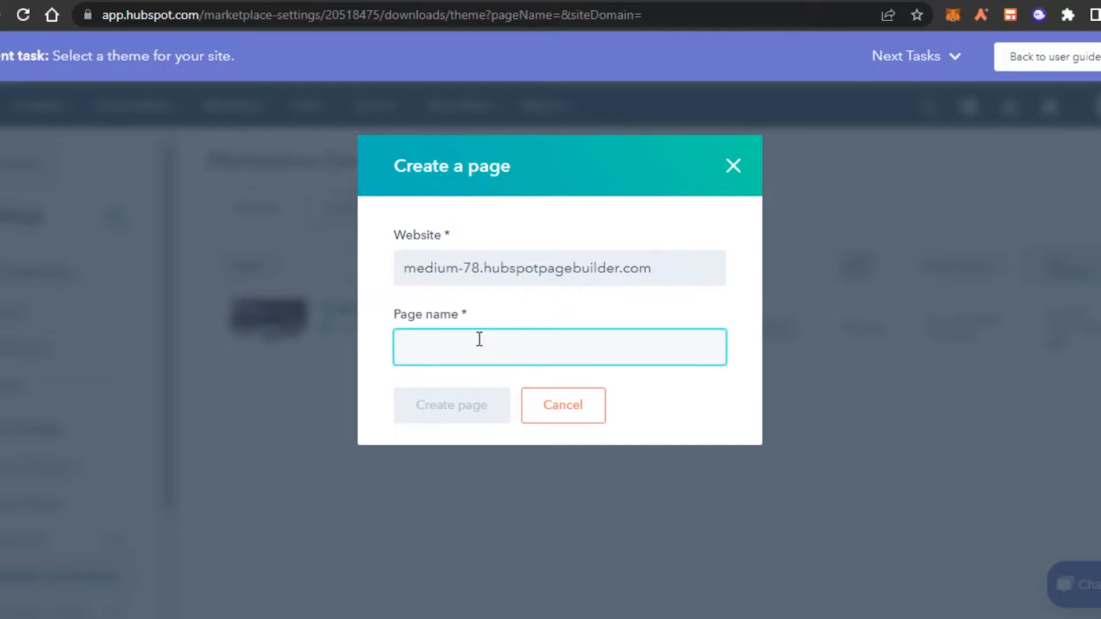
text(Te)
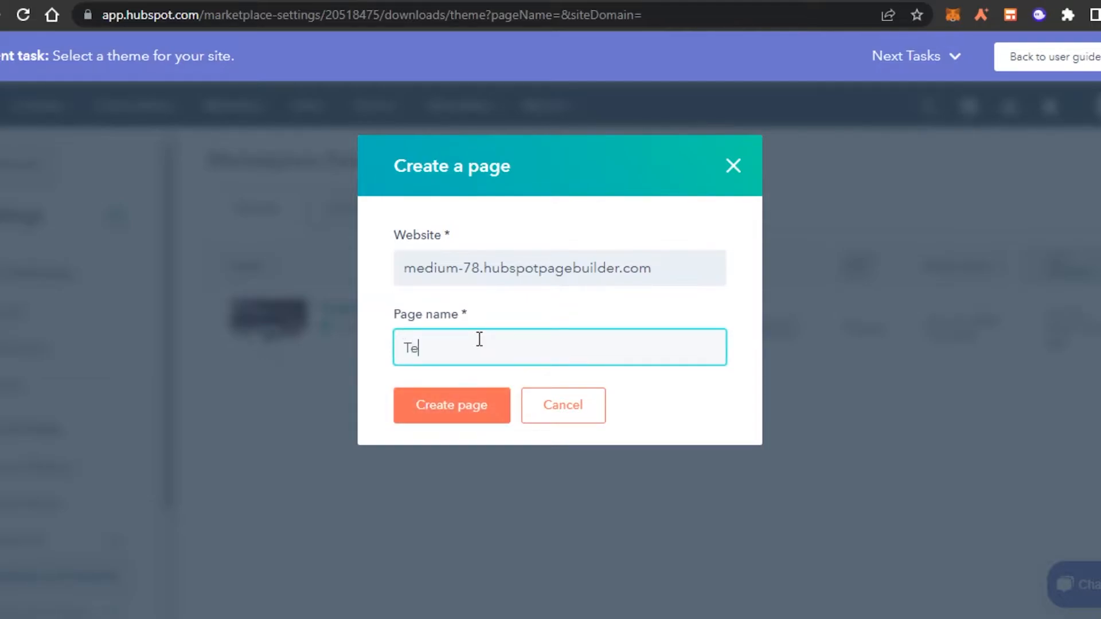
click(467, 408)
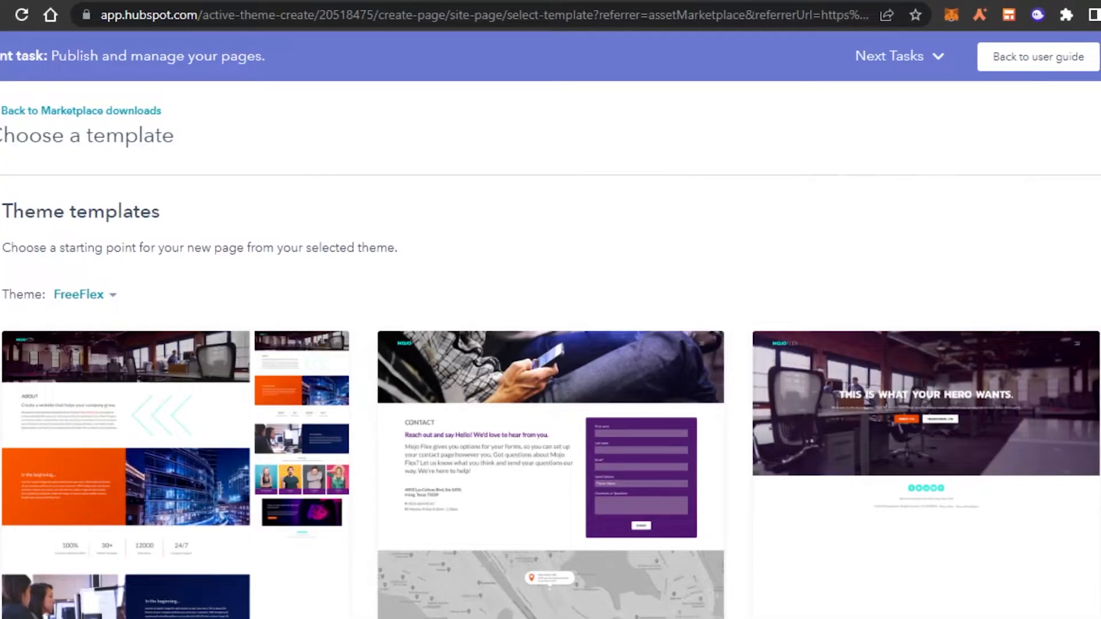
Step: Look through the FreeFlex theme templates and choose Homepage - Opt 1 - Static Feature for the new page
scroll(550, 396, down, 5)
scroll(551, 396, up, 2)
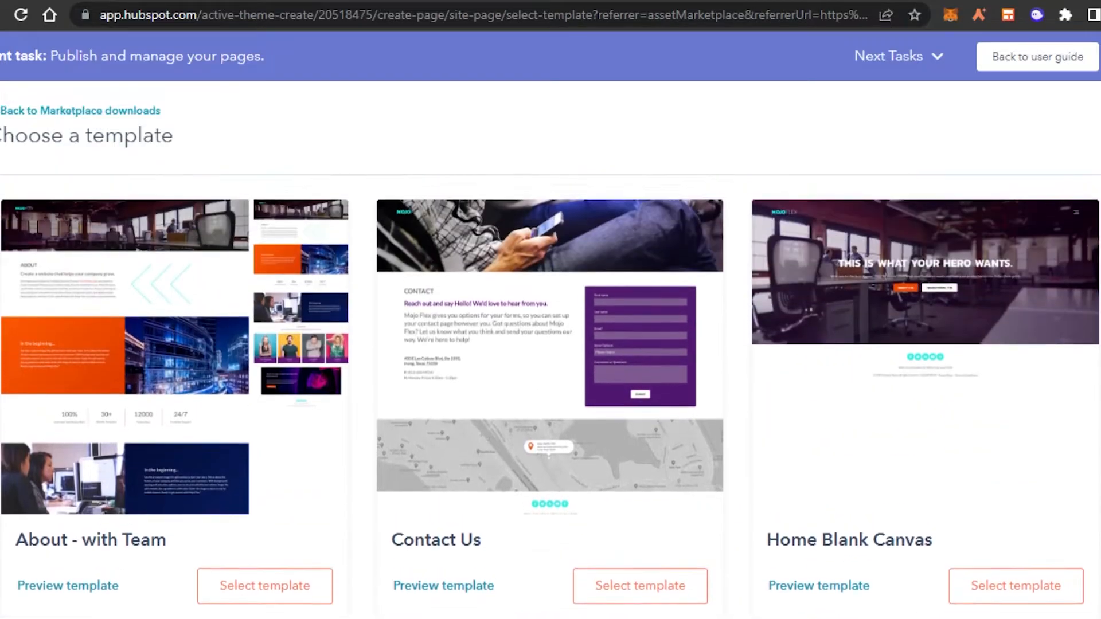
scroll(550, 396, down, 10)
scroll(550, 396, up, 8)
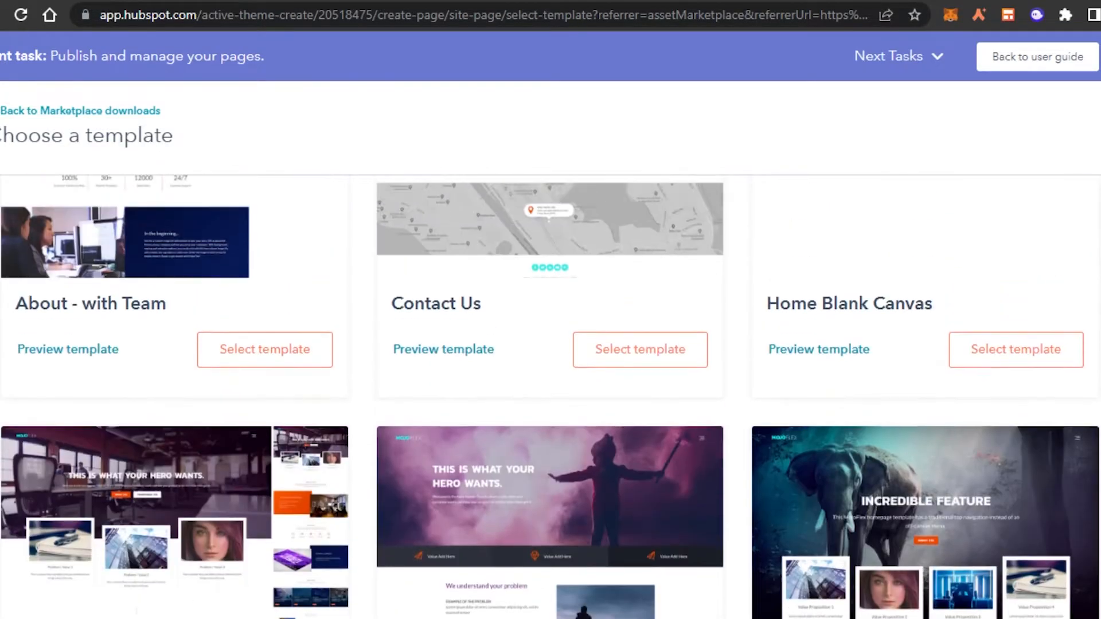
scroll(550, 395, down, 1)
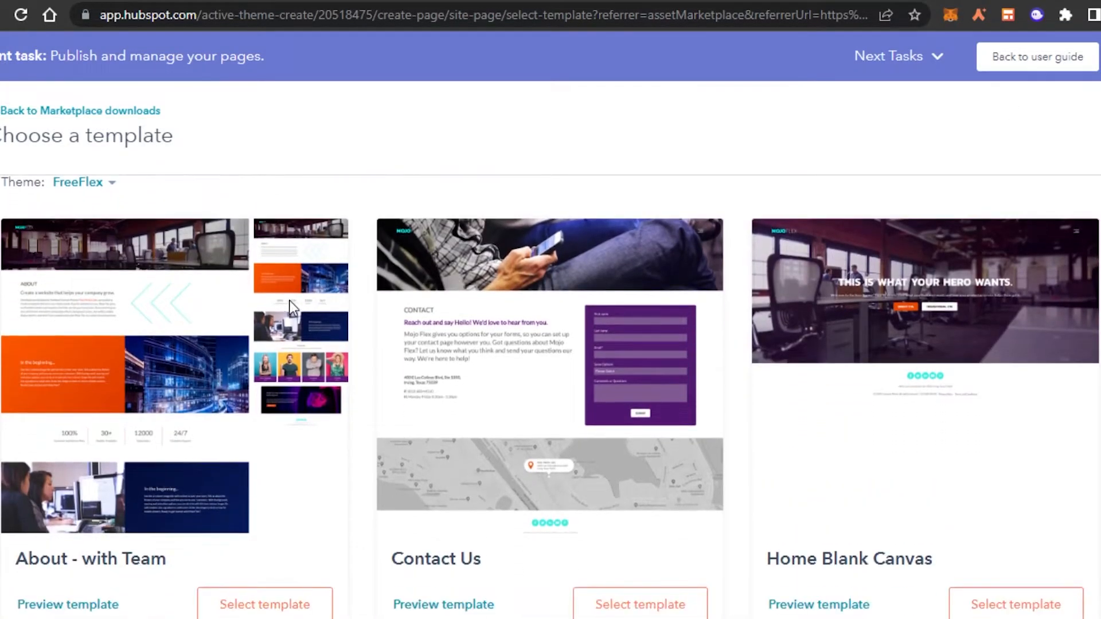
scroll(550, 396, down, 2)
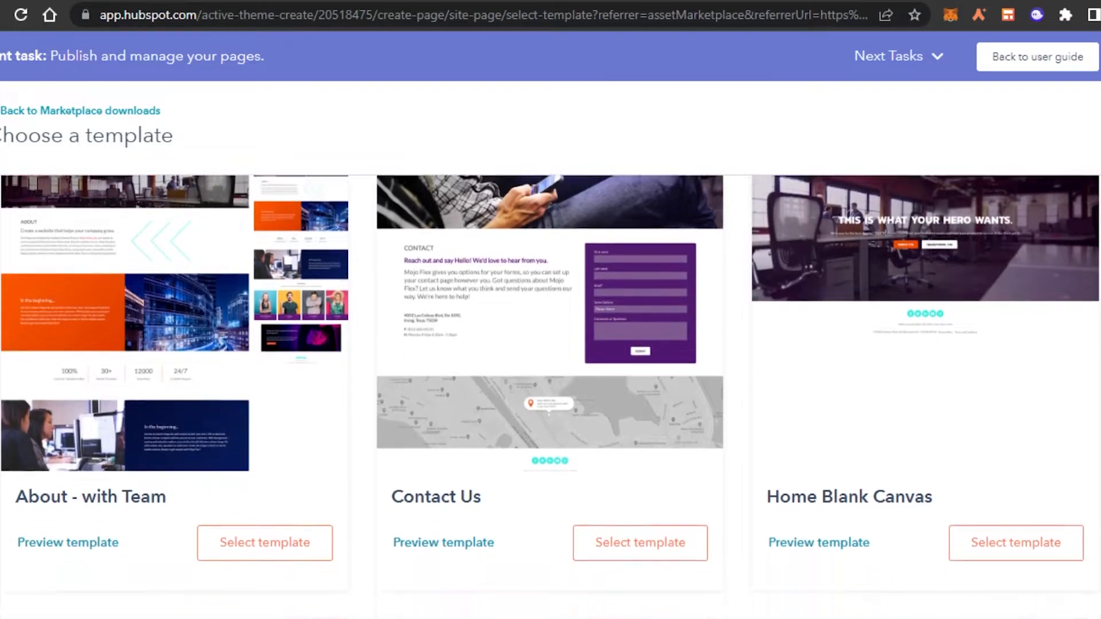
scroll(550, 396, up, 1)
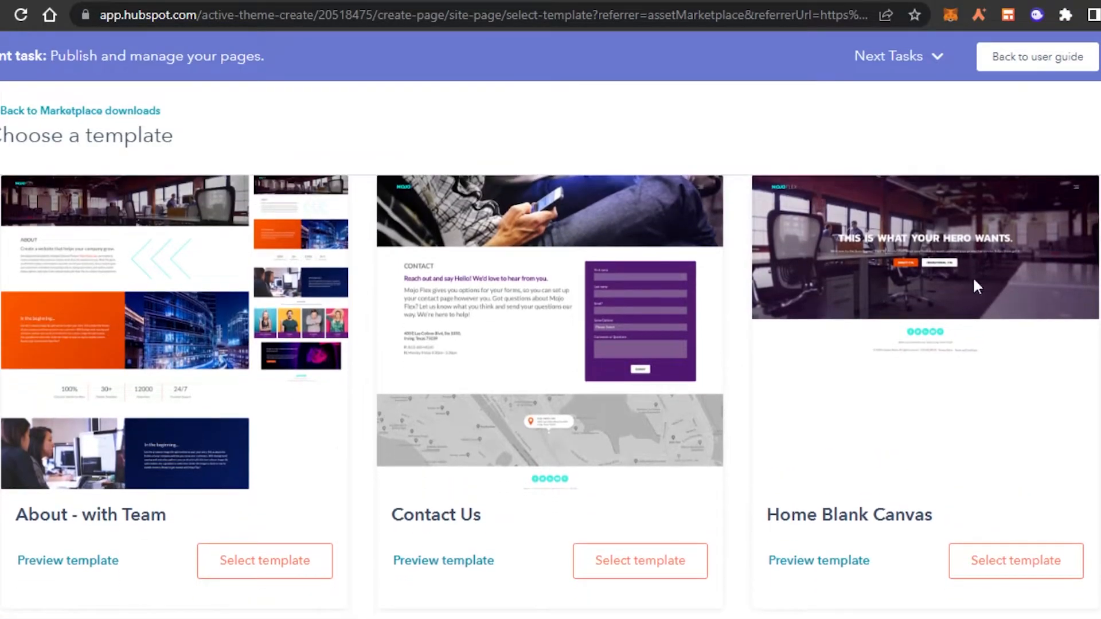
scroll(551, 396, down, 13)
scroll(550, 395, up, 3)
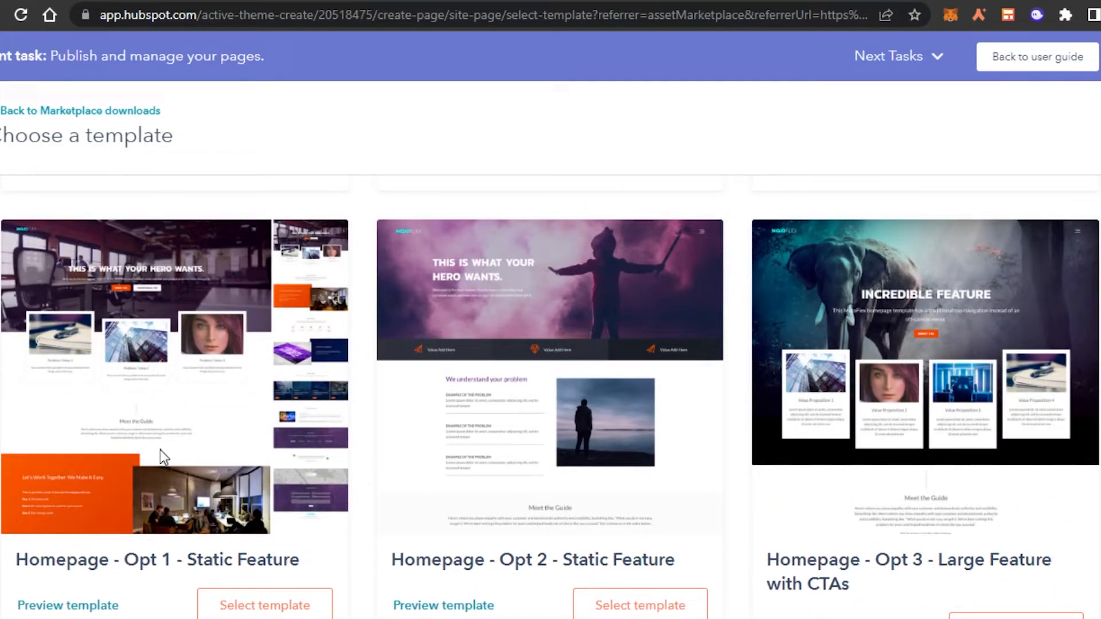
click(258, 603)
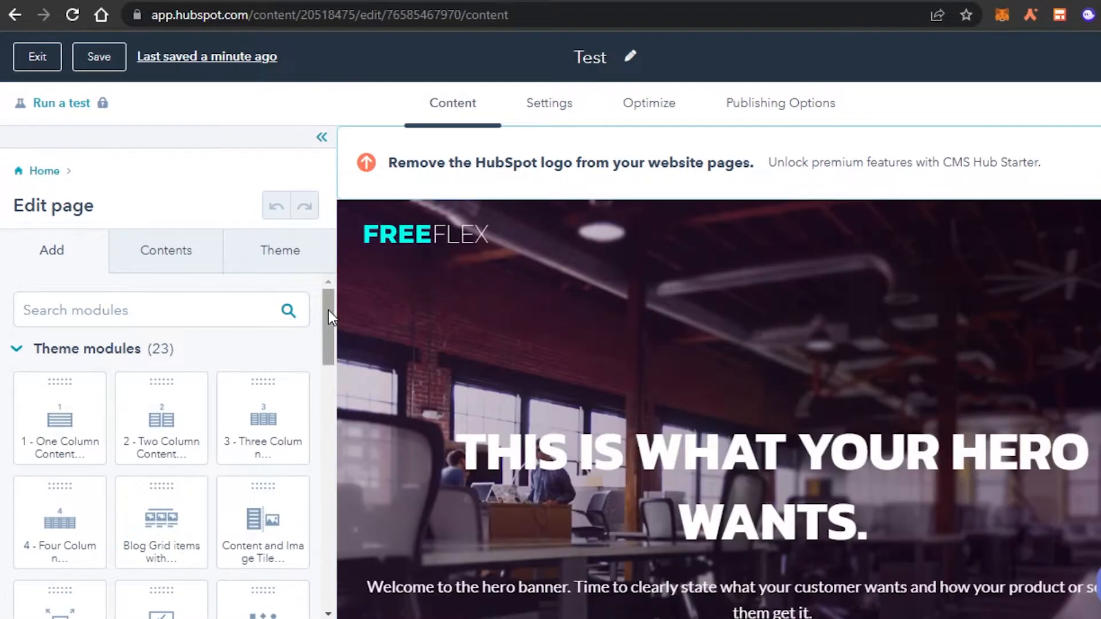
Step: Examine the template page in the editor, going through its sections and back up to the hero banner
mouse_move(328, 309)
mouse_down()
mouse_move(328, 463)
mouse_move(321, 301)
mouse_up()
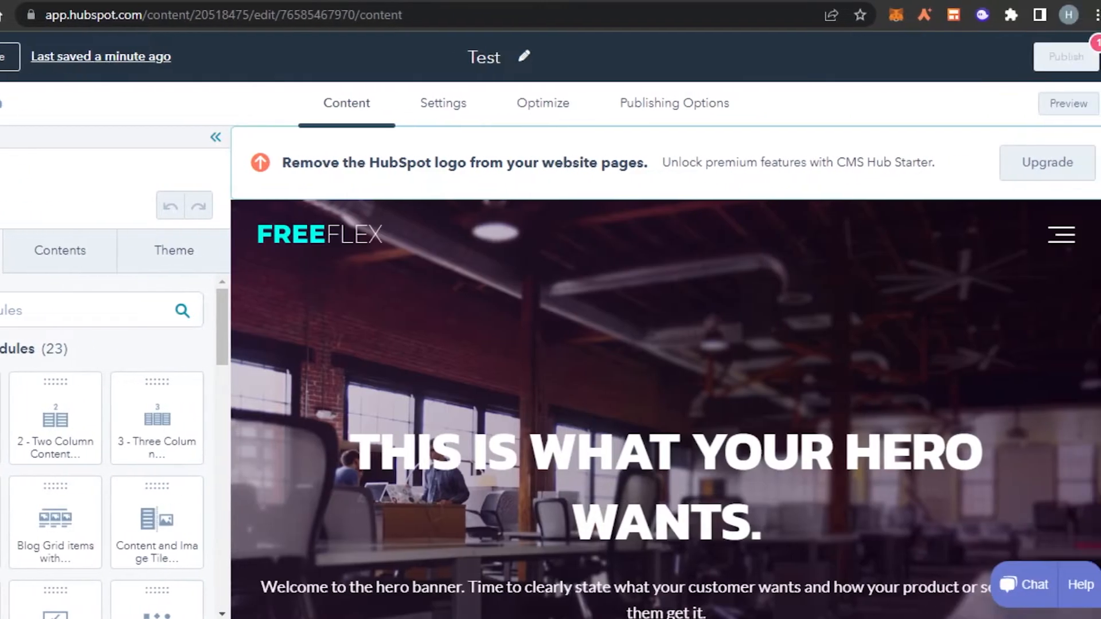
scroll(666, 409, down, 20)
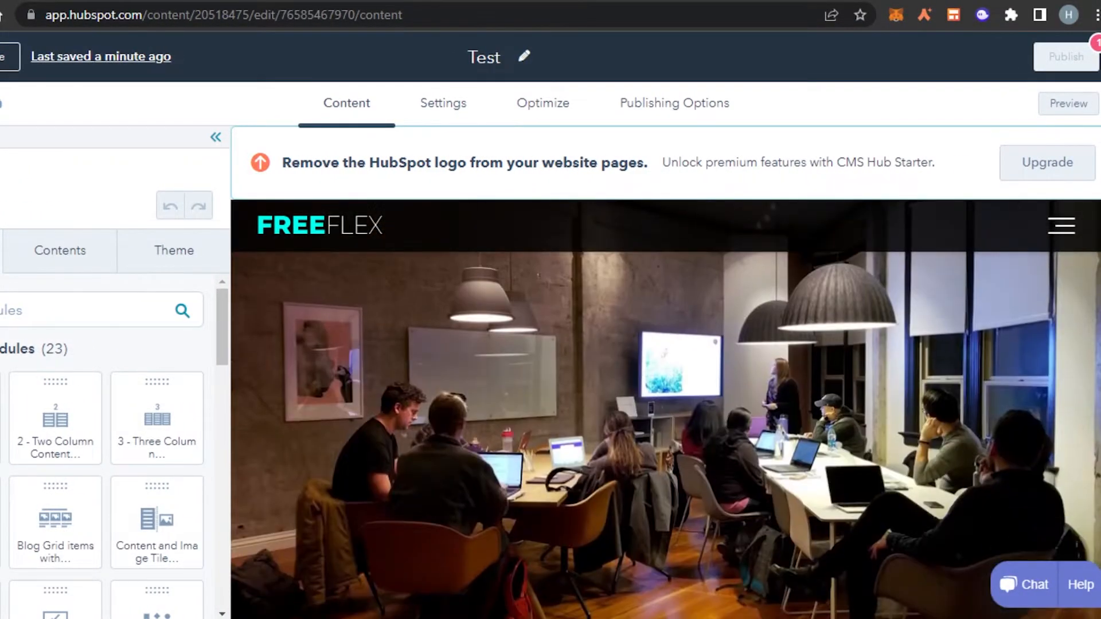
scroll(666, 409, down, 15)
scroll(665, 409, up, 20)
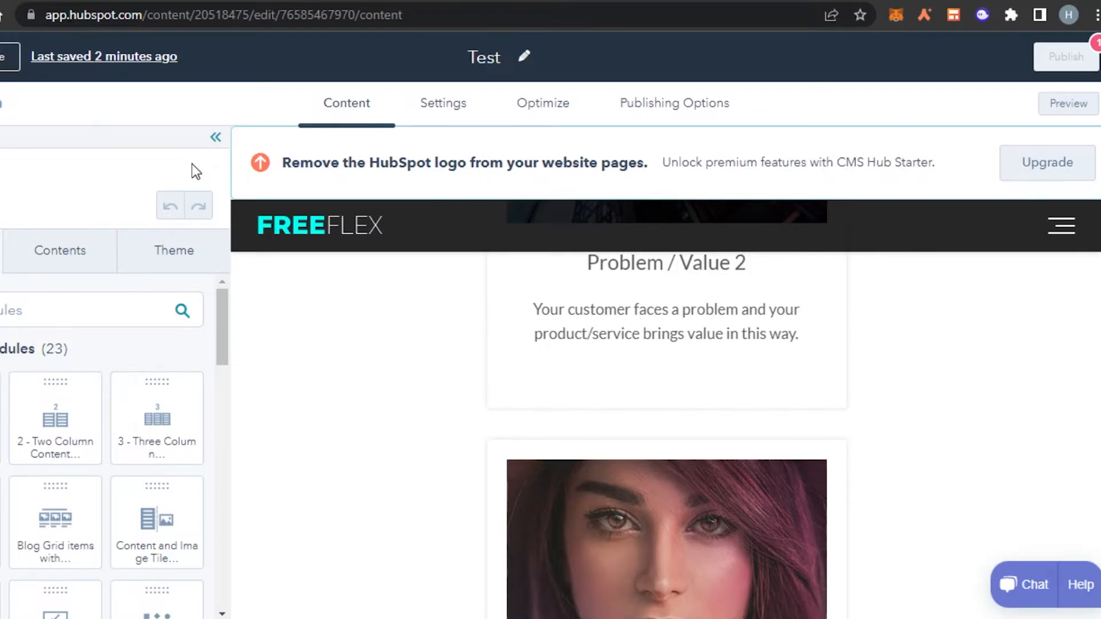
scroll(665, 402, down, 5)
scroll(665, 402, up, 20)
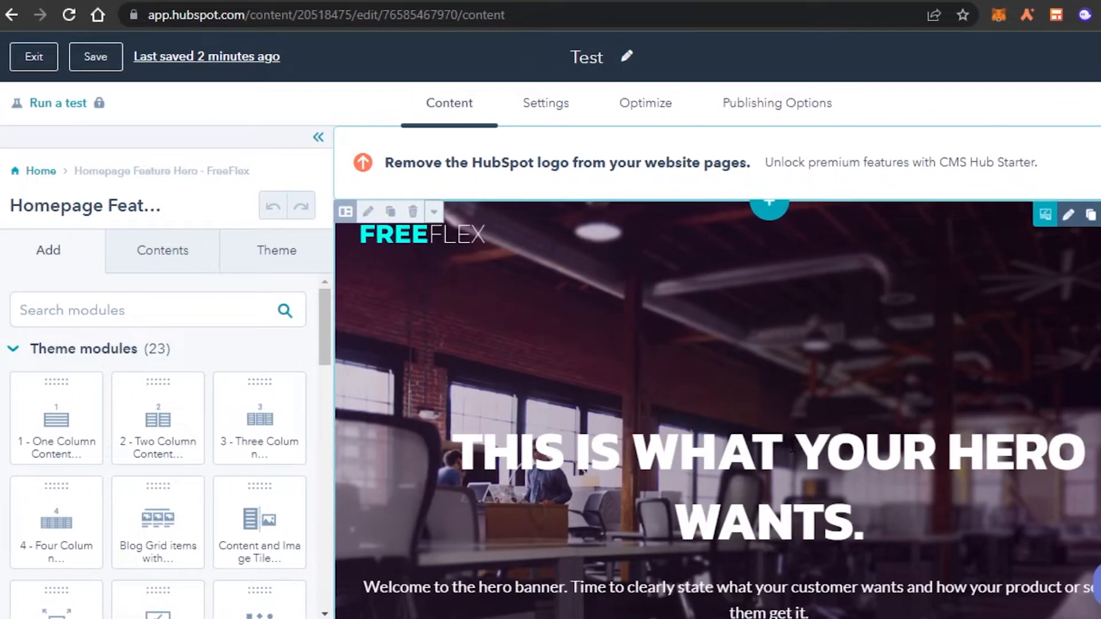
Step: Replace the hero banner's heading text with "THE SOCIAL GUIDE"
click(791, 450)
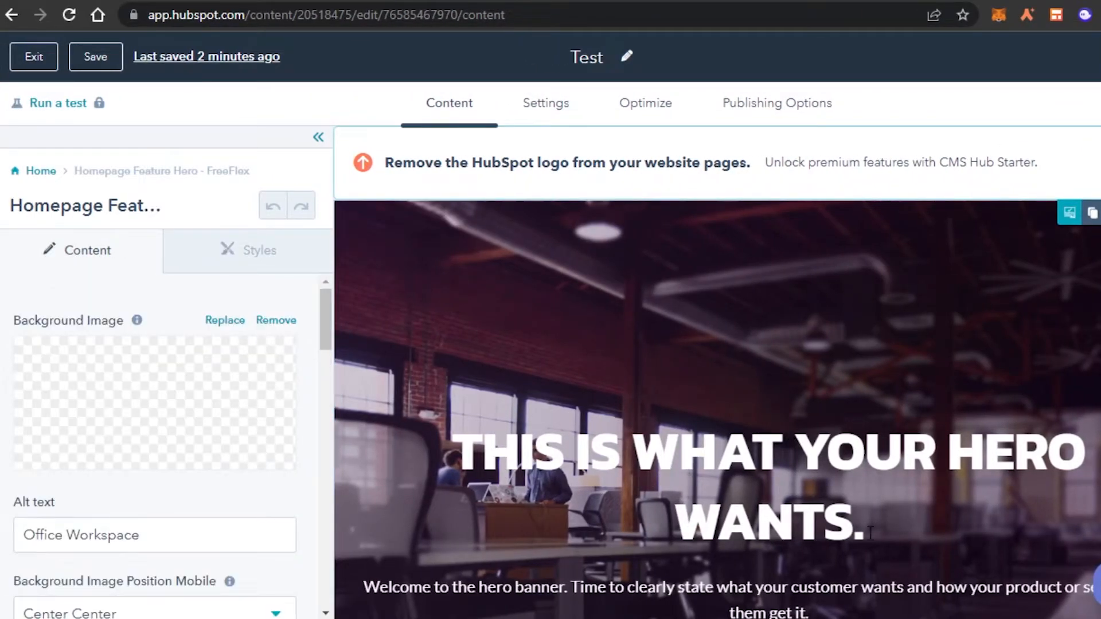
click(739, 481)
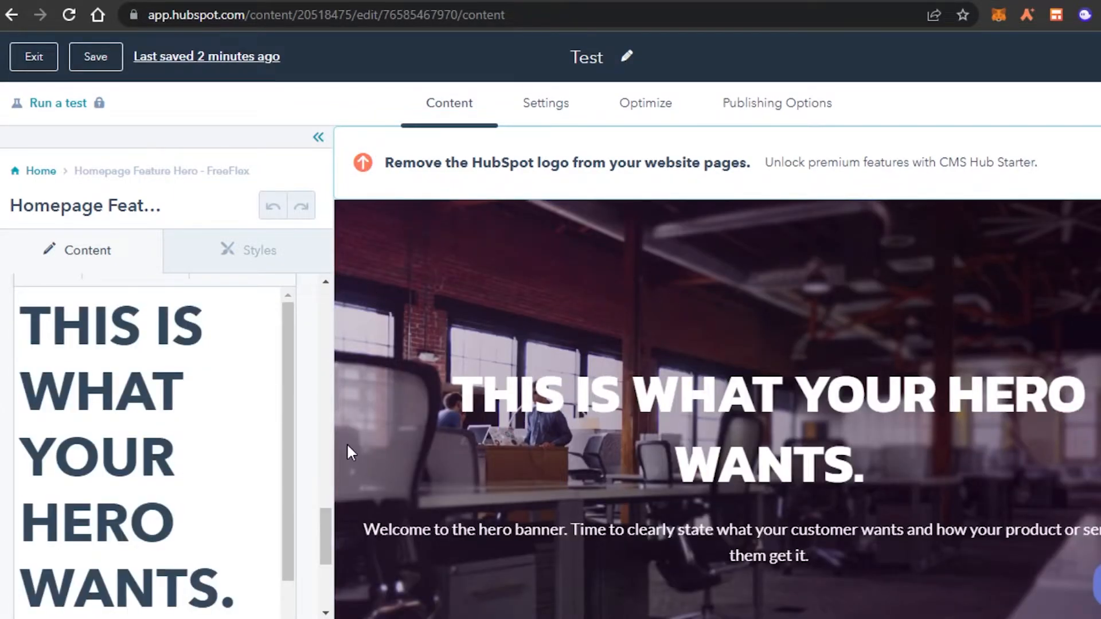
mouse_move(283, 413)
mouse_down()
mouse_move(284, 369)
mouse_move(288, 485)
mouse_move(309, 348)
mouse_move(290, 410)
mouse_up()
key(BackSpace)
key(BackSpace)
key(BackSpace)
key(BackSpace)
key(BackSpace)
key(BackSpace)
key(BackSpace)
key(BackSpace)
key(BackSpace)
key(BackSpace)
key(BackSpace)
key(BackSpace)
key(BackSpace)
key(BackSpace)
key(BackSpace)
key(BackSpace)
key(BackSpace)
key(BackSpace)
key(BackSpace)
key(BackSpace)
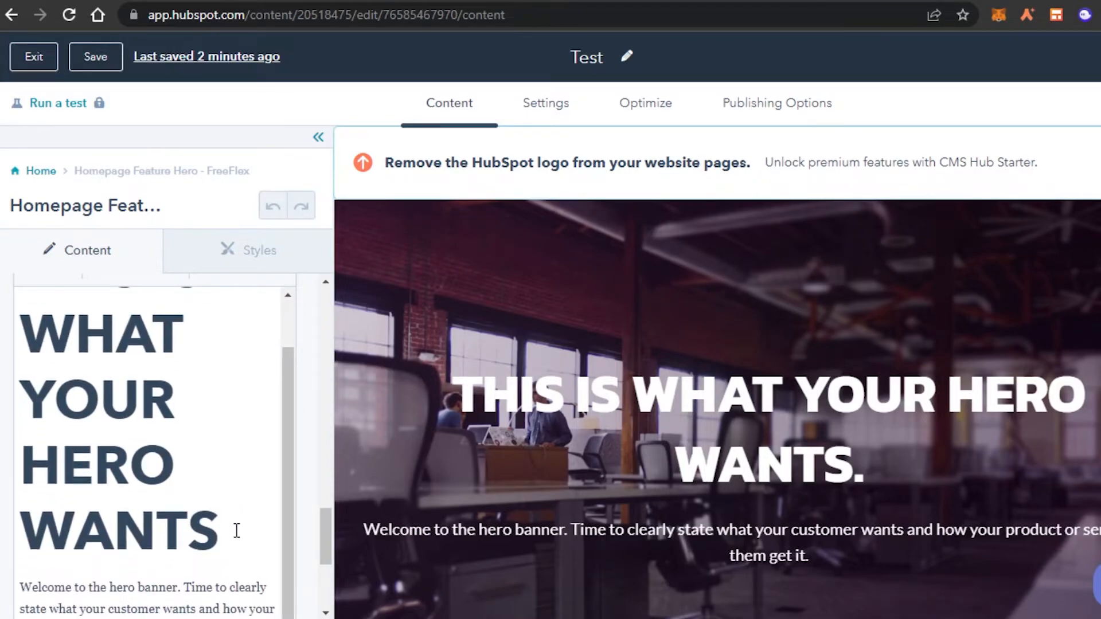
key(BackSpace)
key(BackSpace)
key(BackSpace)
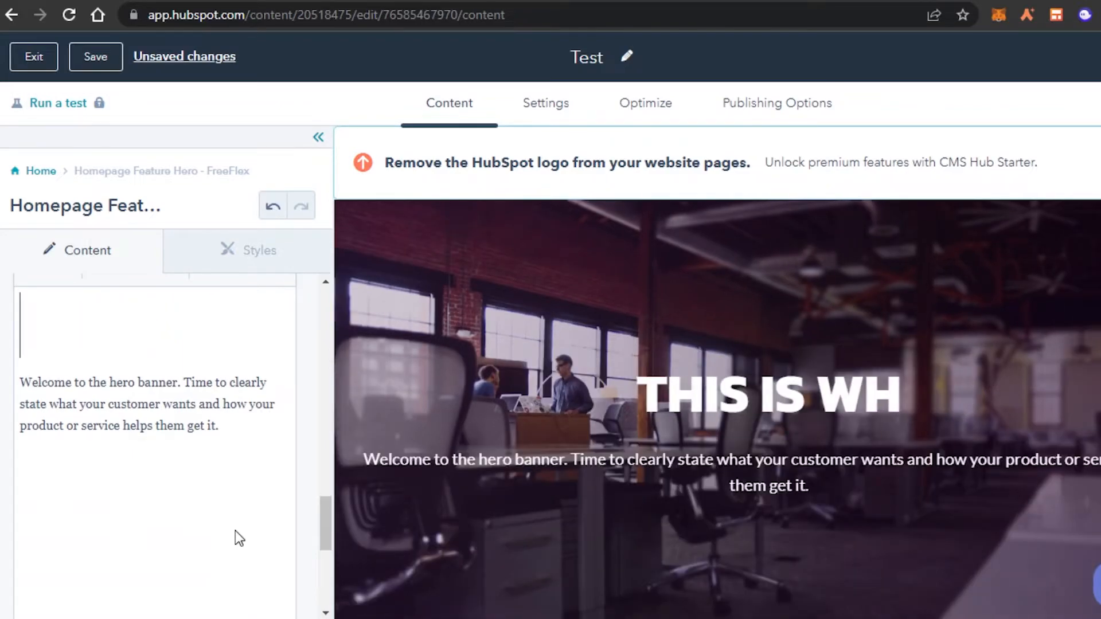
text(THE SOCIAL GUIDE)
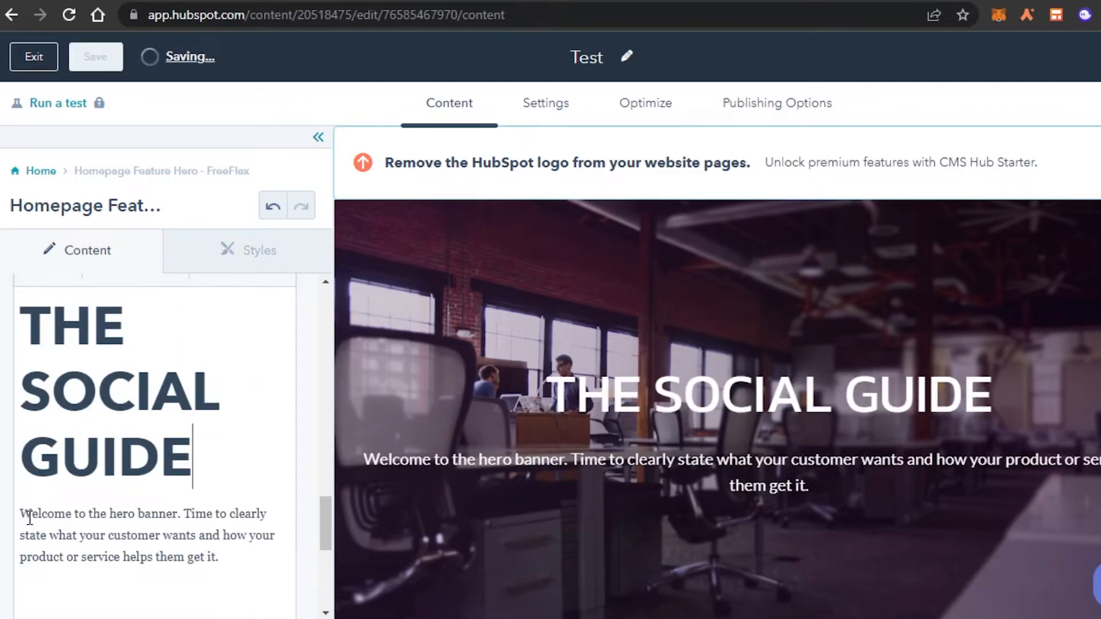
Step: Look at the images available to replace the hero background, leave the current one, and review the background position settings
drag(322, 519, 519, 338)
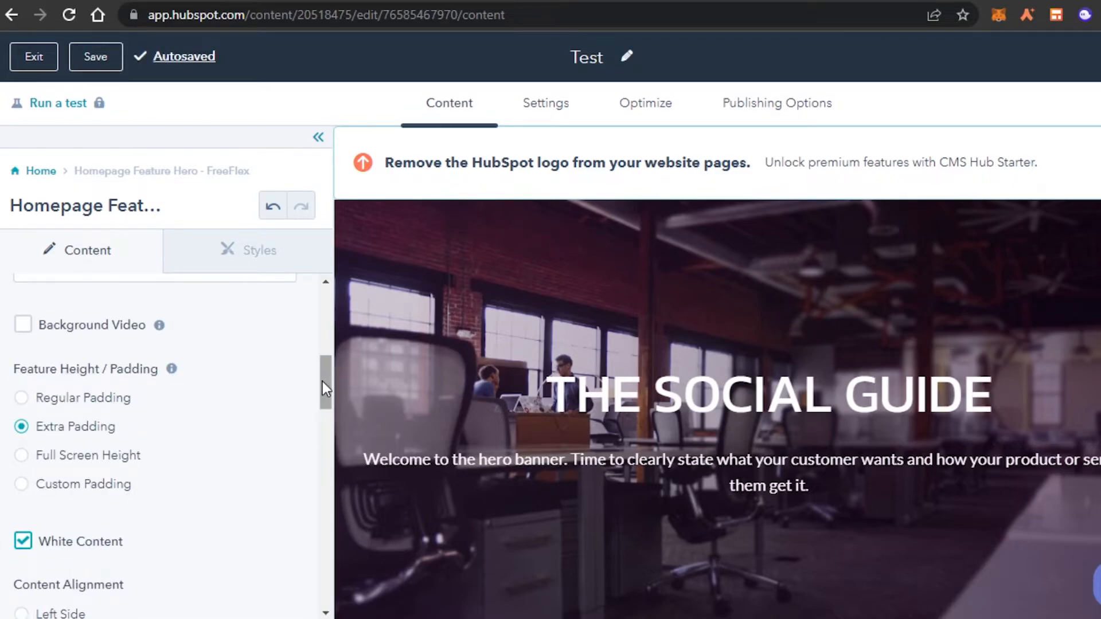
drag(324, 383, 336, 262)
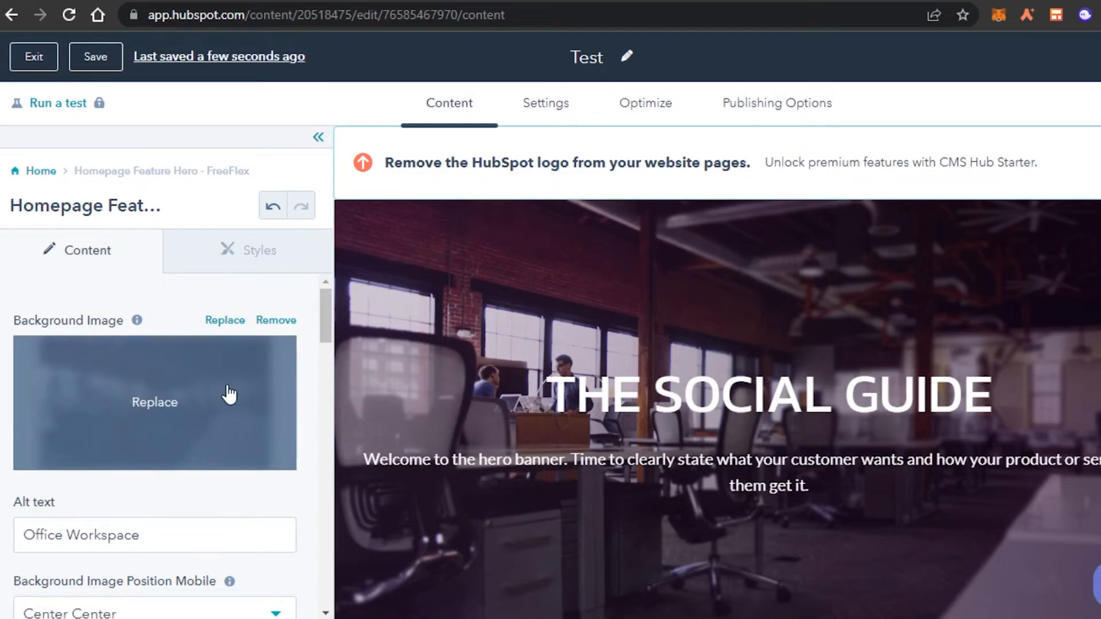
click(225, 319)
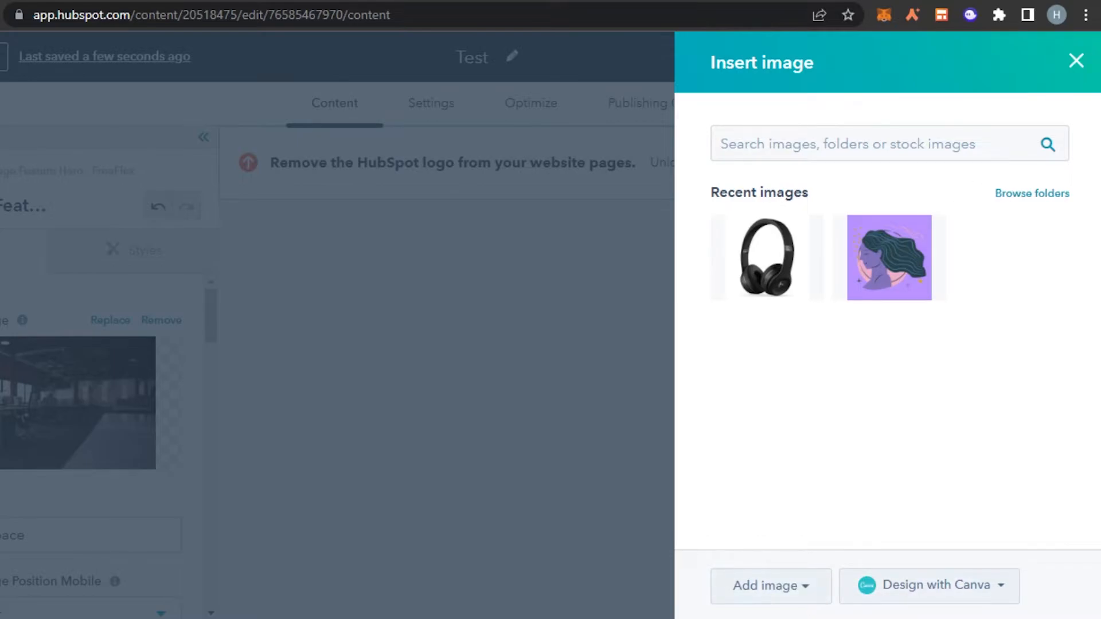
click(1075, 61)
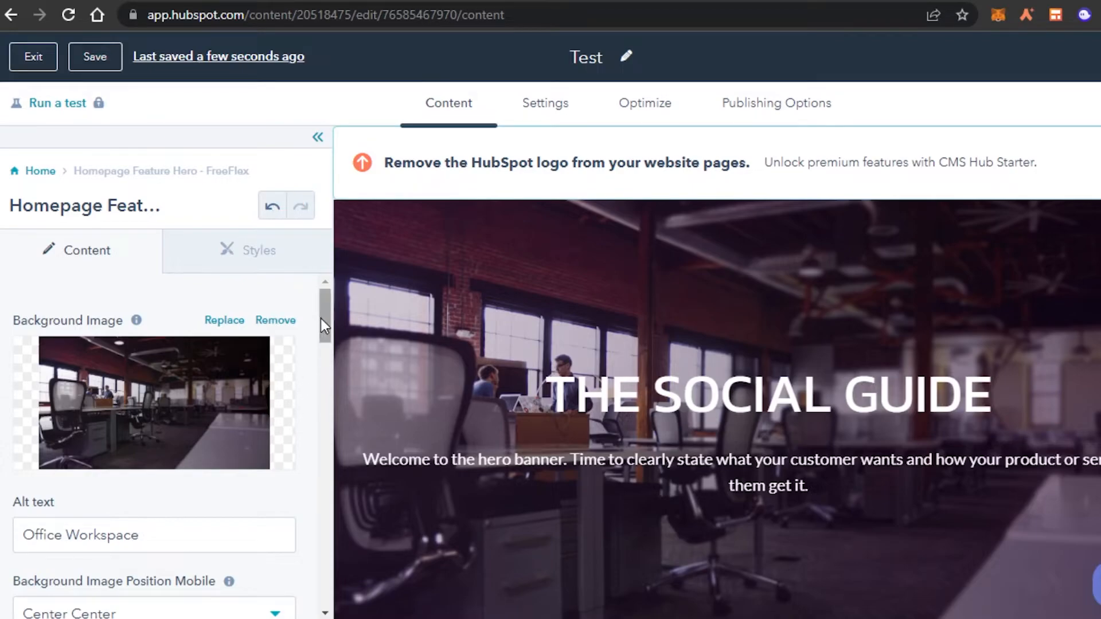
drag(321, 318, 324, 355)
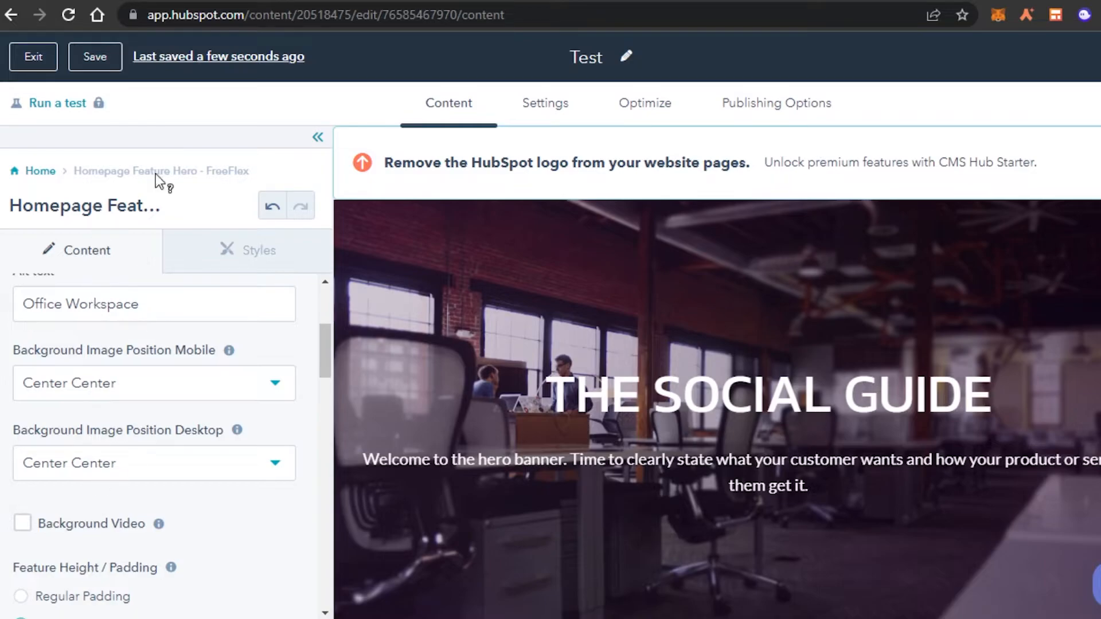
drag(325, 356, 328, 311)
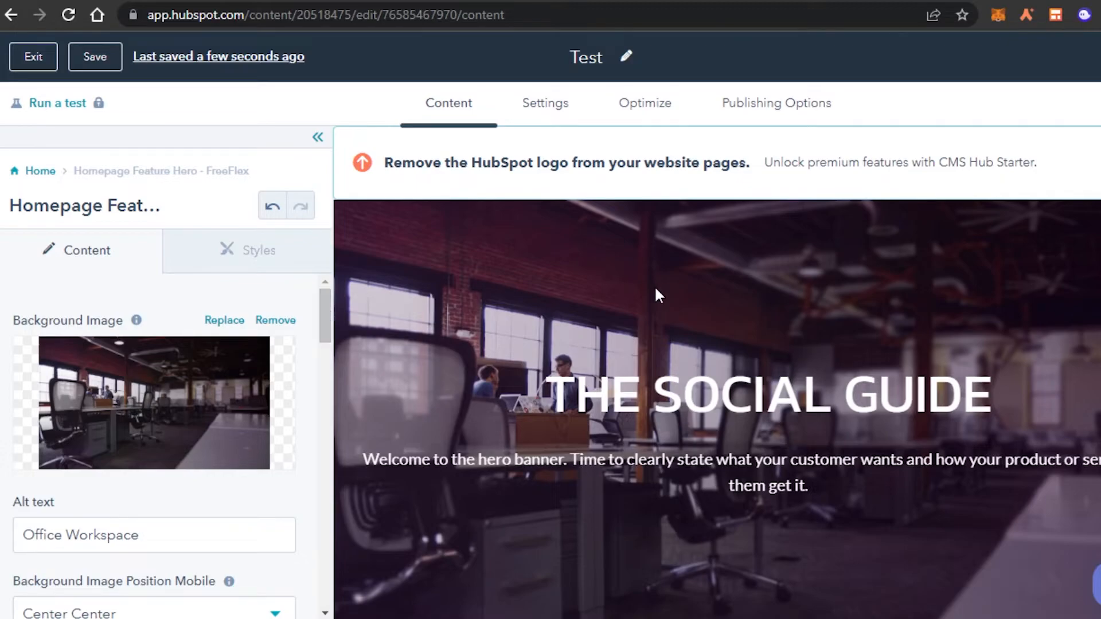
Step: Add a Divider module between the hero banner and the Problem / Value 1 card
scroll(717, 409, down, 6)
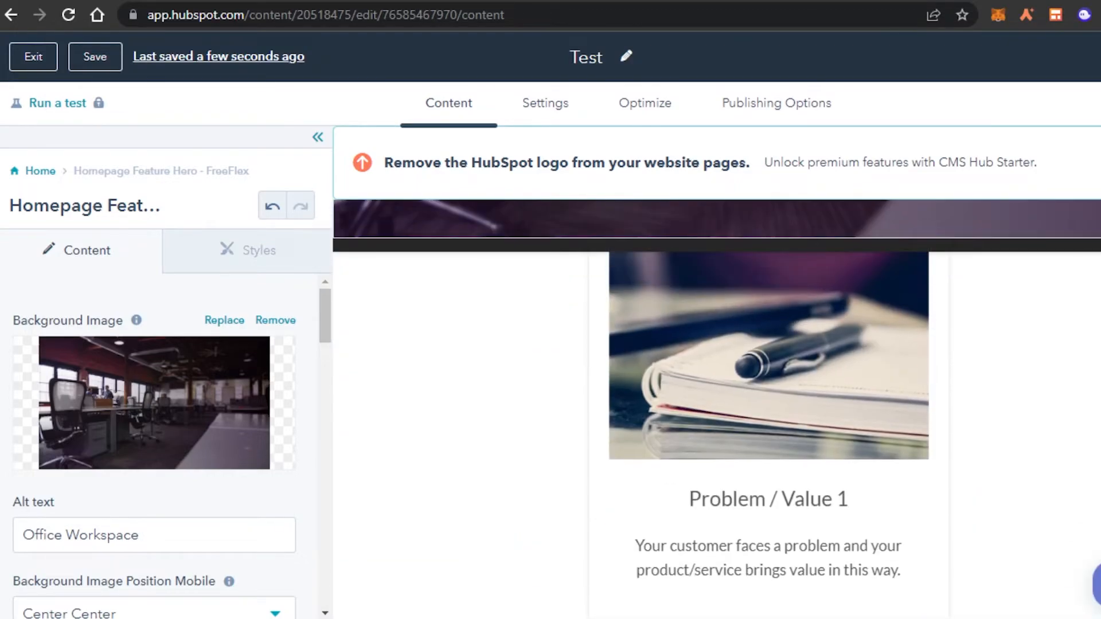
click(484, 285)
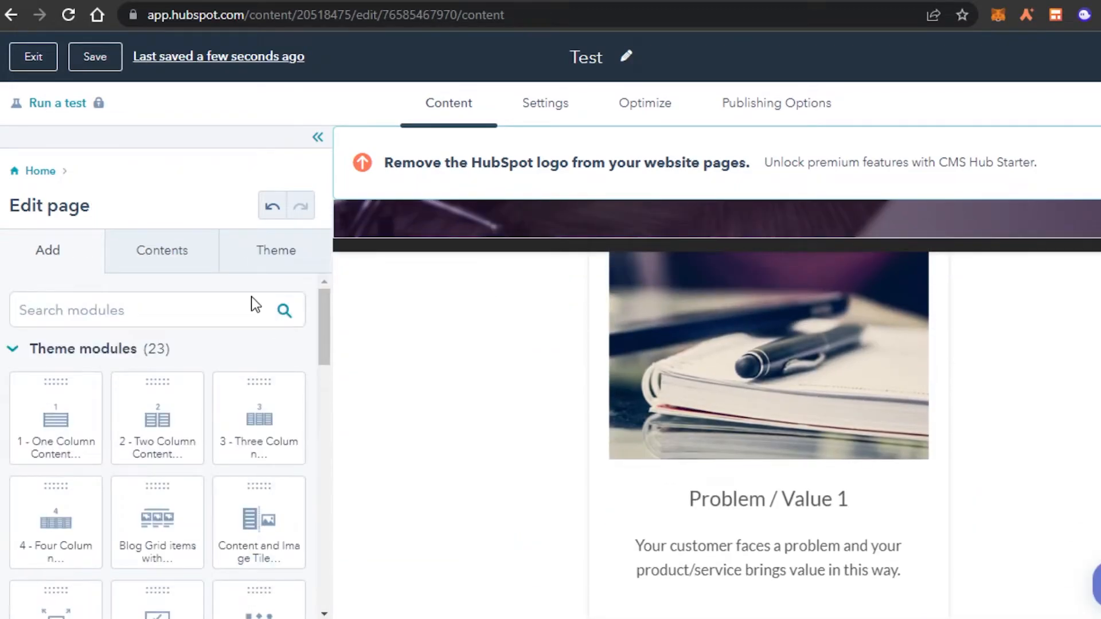
click(163, 267)
drag(323, 344, 91, 251)
click(92, 251)
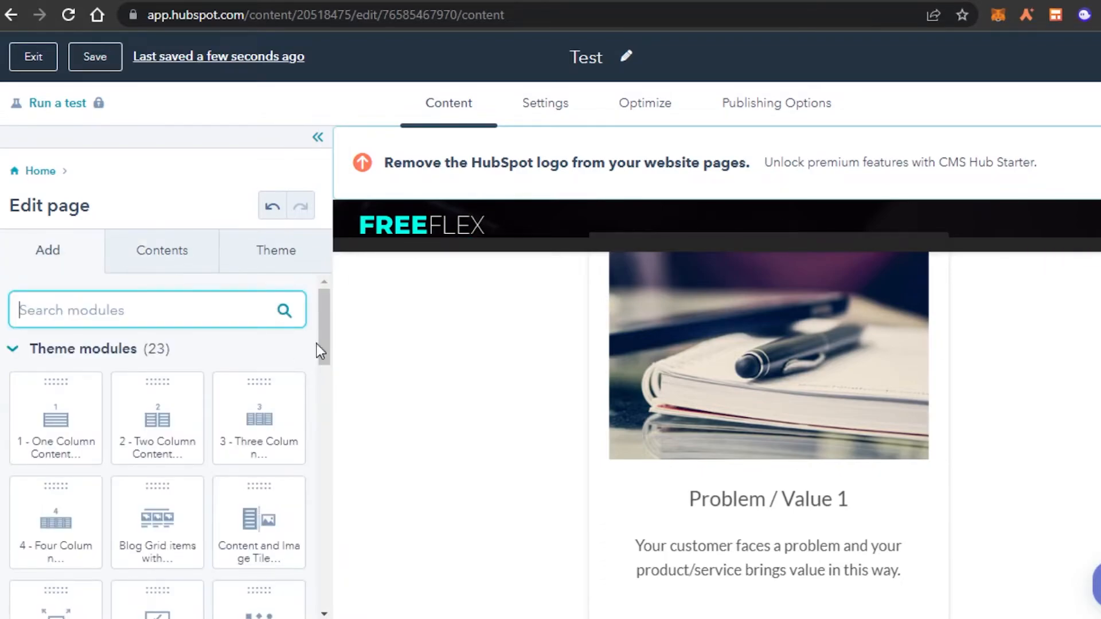
drag(321, 322, 326, 541)
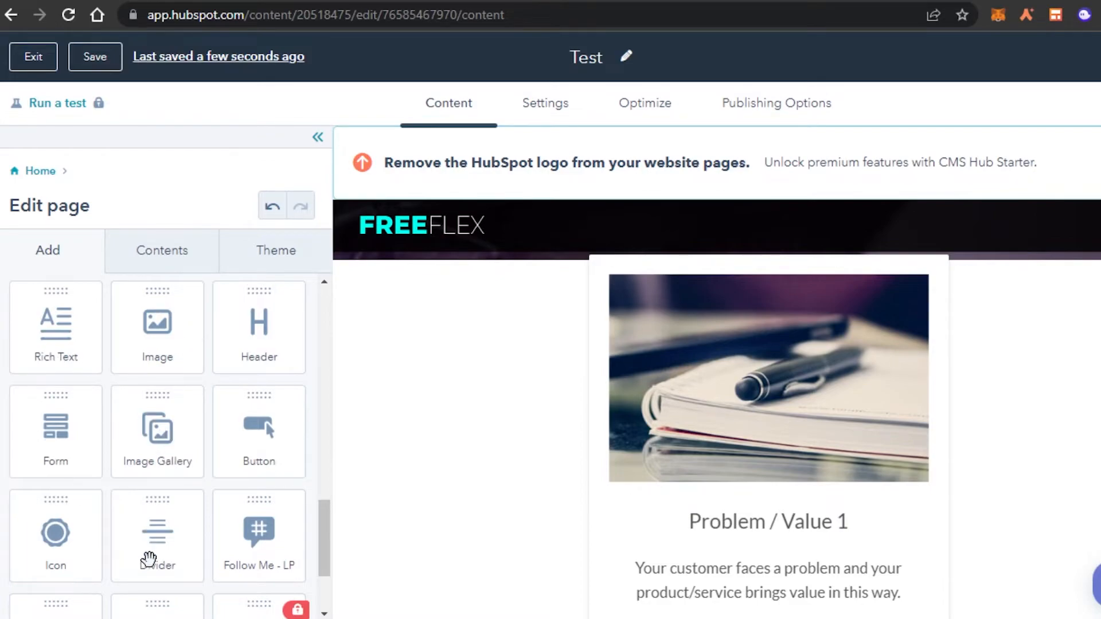
drag(149, 559, 563, 299)
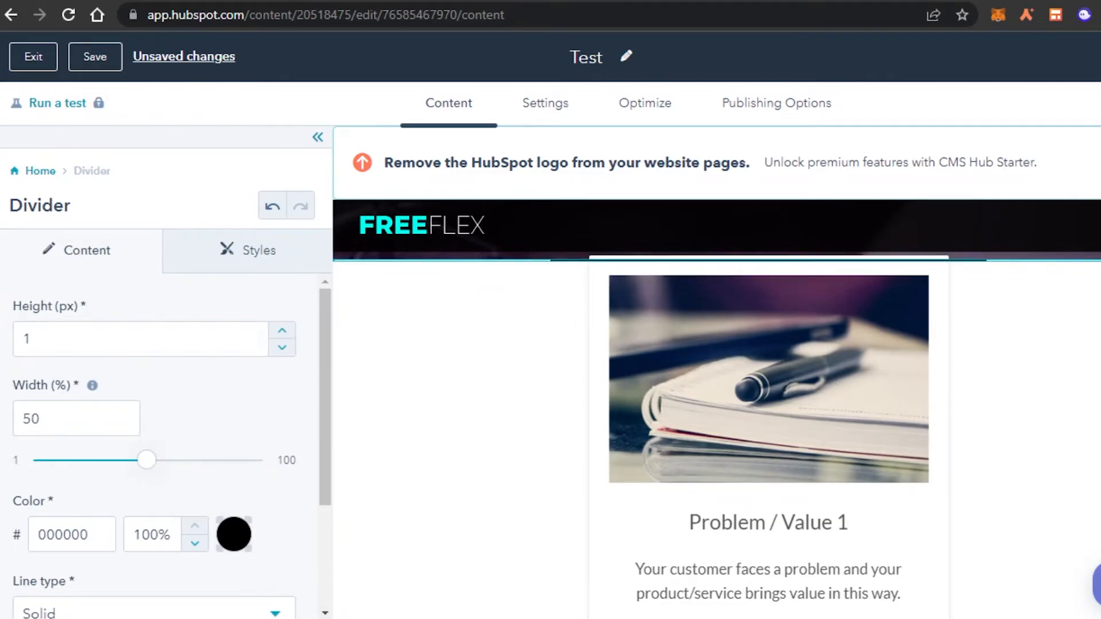
Step: Place a Divider module beside the column of Problem / Value cards
scroll(576, 292, down, 6)
scroll(619, 419, down, 3)
click(619, 419)
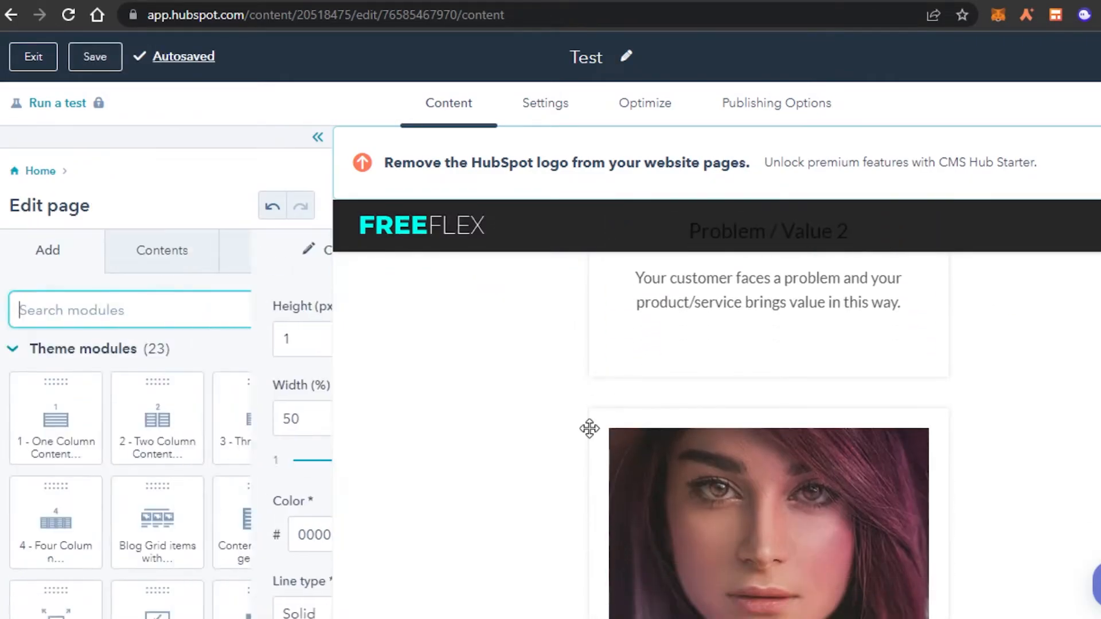
drag(342, 324, 713, 396)
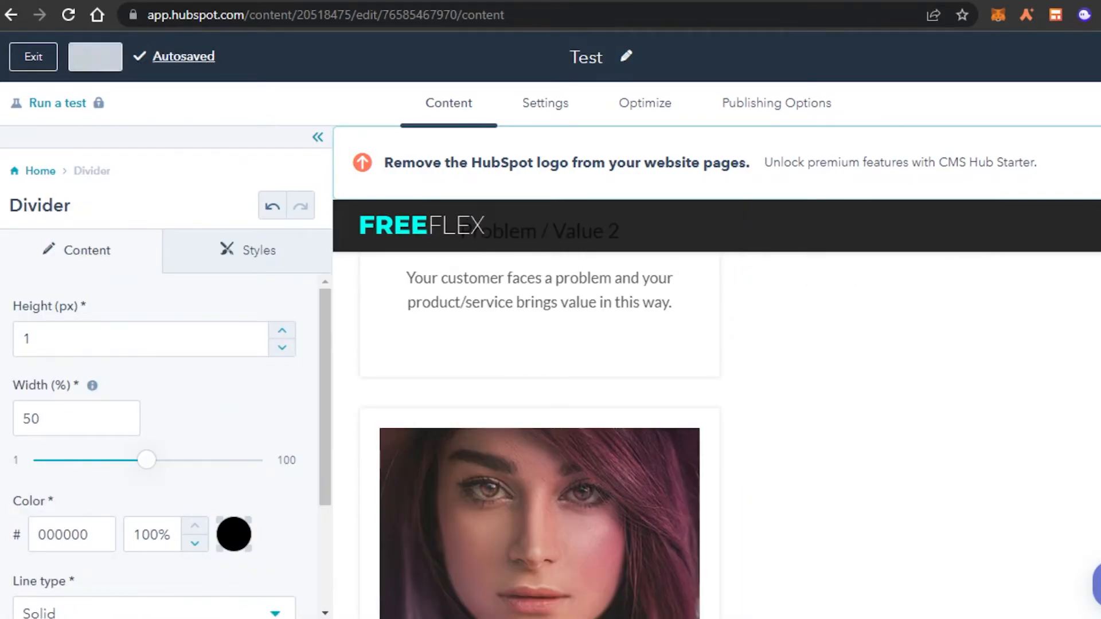
Step: Add a Button module directly above the vertical line of the Meet the Guide section
scroll(619, 402, down, 8)
click(446, 357)
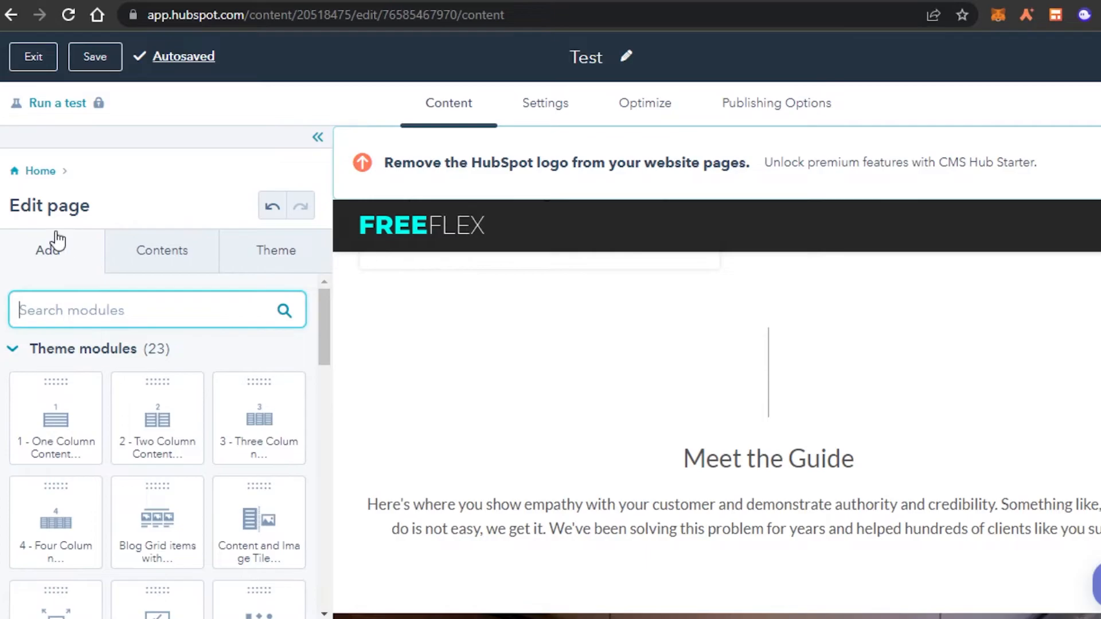
click(55, 277)
drag(324, 338, 344, 568)
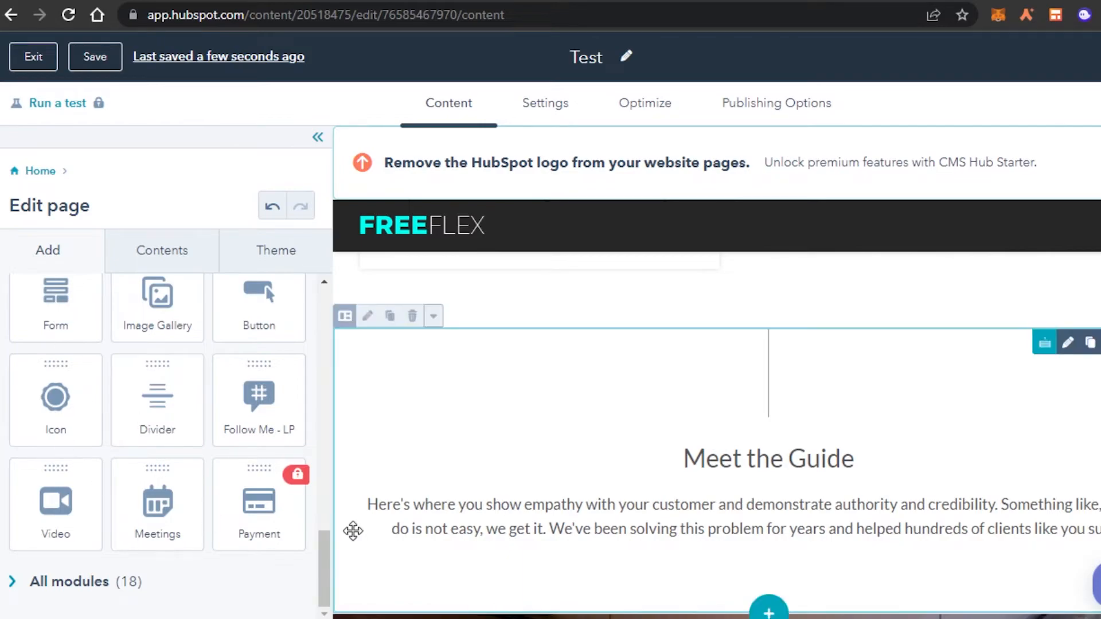
drag(265, 310, 564, 396)
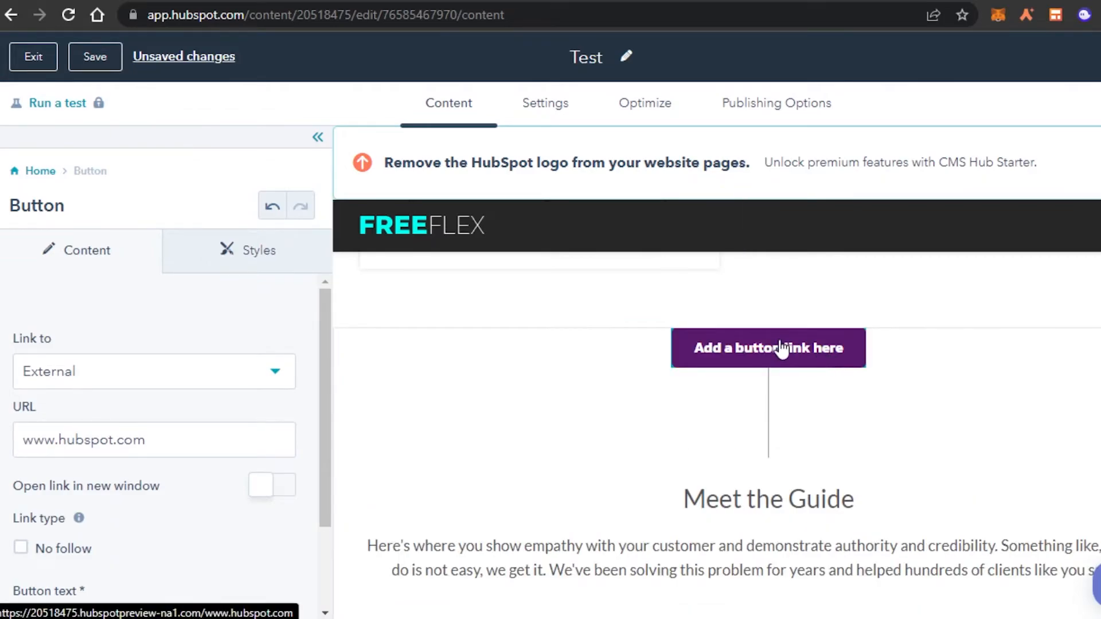
Step: Clear the external link URL of the button above Meet the Guide and bring up its text and style settings
click(159, 437)
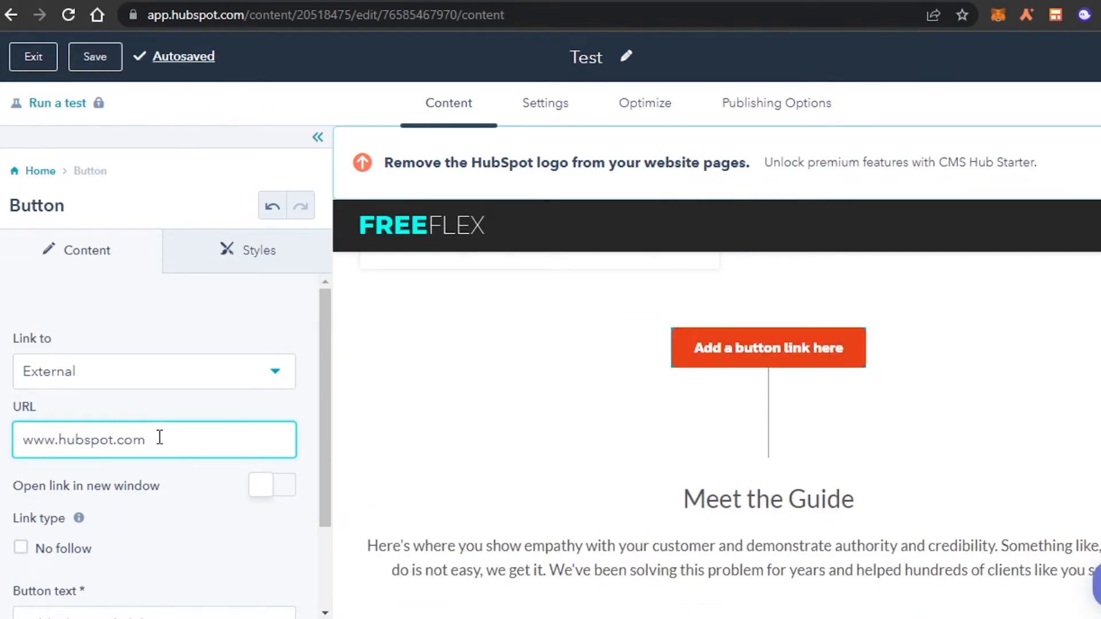
key(BackSpace)
key(BackSpace)
key(BackSpace)
key(BackSpace)
key(BackSpace)
key(BackSpace)
key(BackSpace)
key(BackSpace)
key(BackSpace)
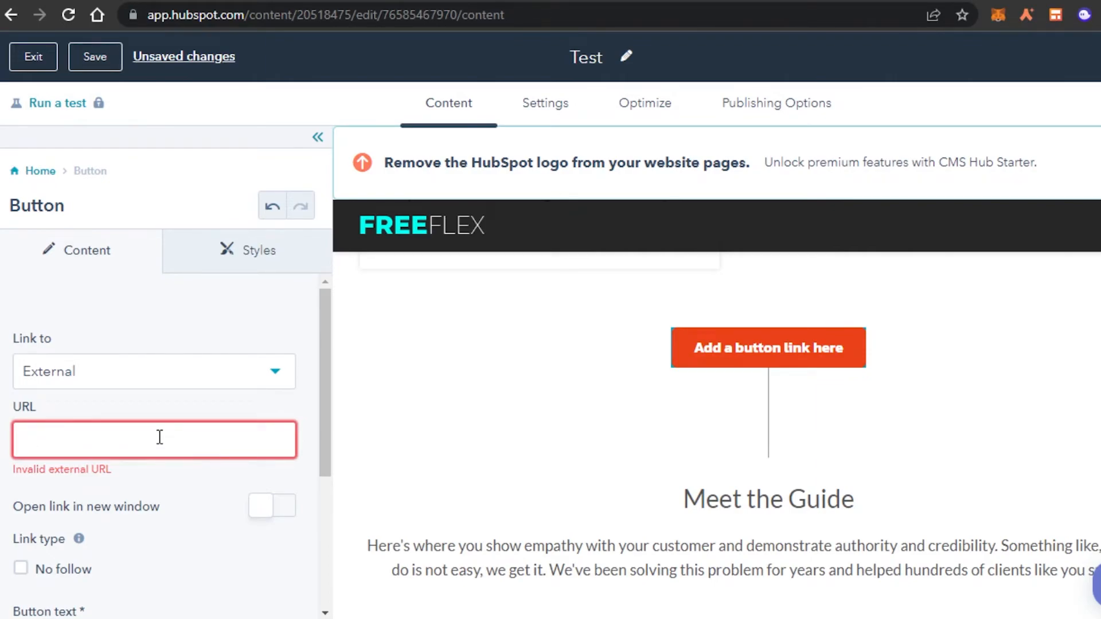
drag(330, 372, 329, 525)
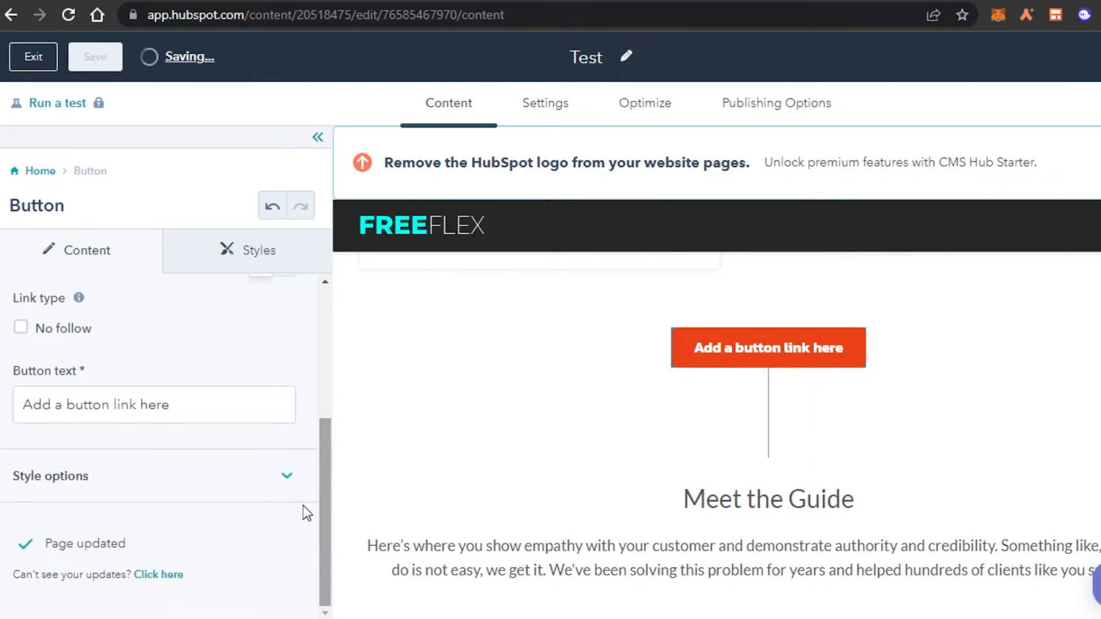
Step: Set the text of the button above Meet the Guide to "click here" and leave the button's settings
triple_click(187, 406)
text(click here)
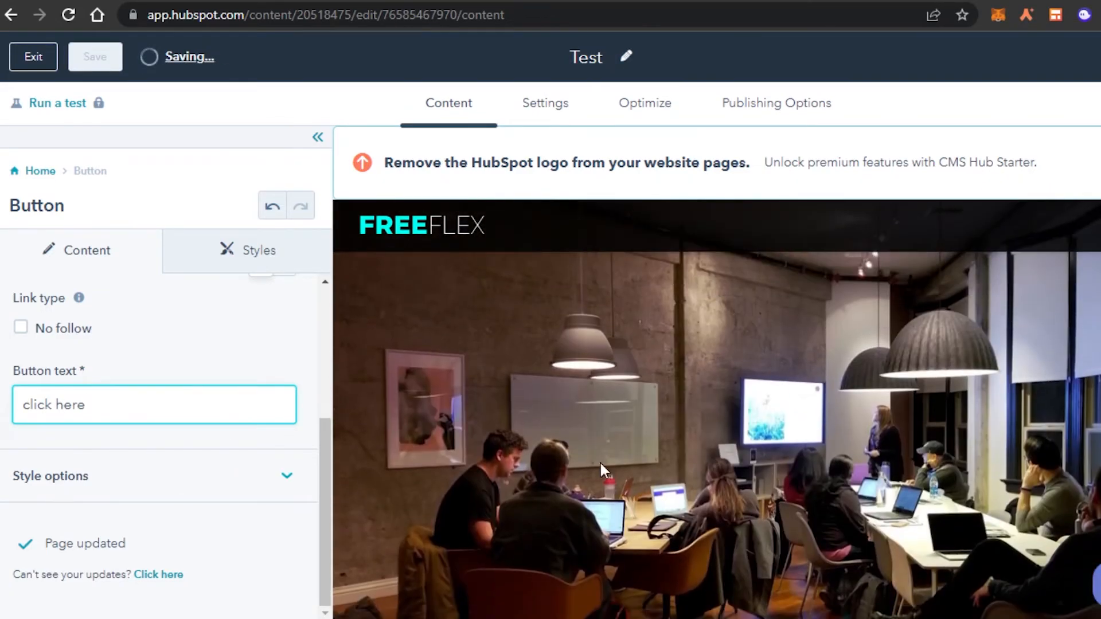
click(714, 411)
Step: Add an Image Gallery module between the Meet the Guide text and the meeting-room image, and return to the module list
drag(330, 319, 329, 525)
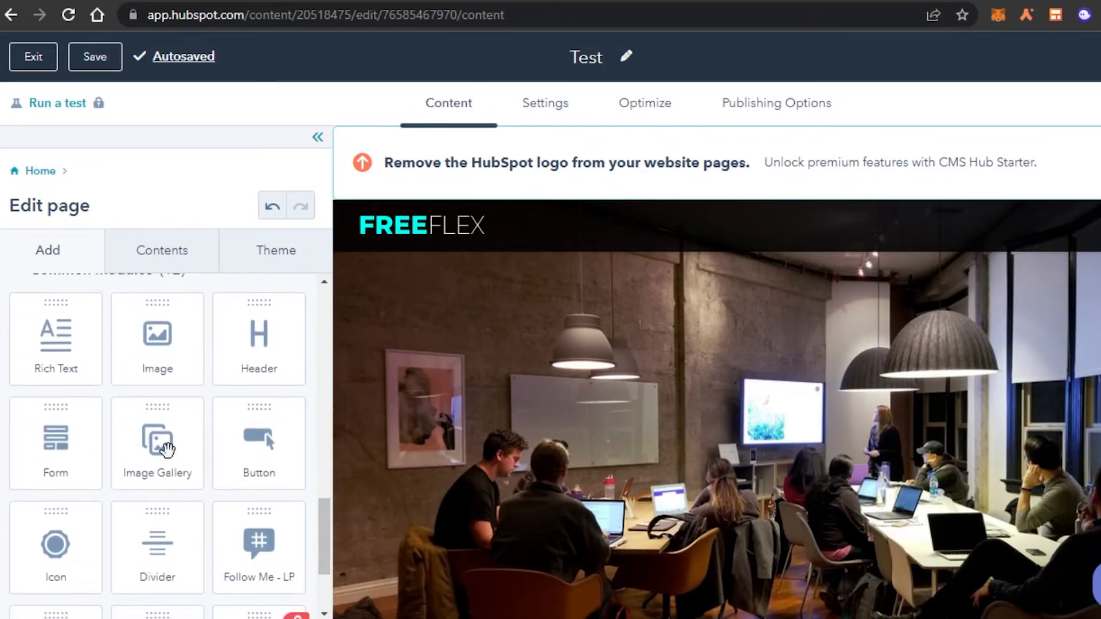
drag(139, 474, 586, 367)
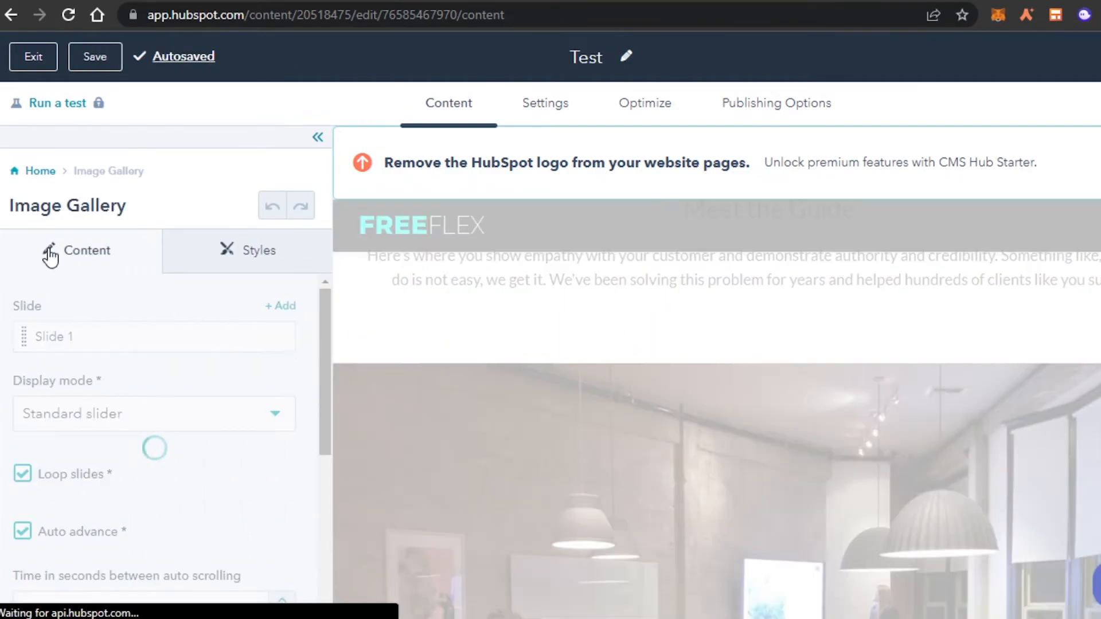
drag(329, 346, 328, 423)
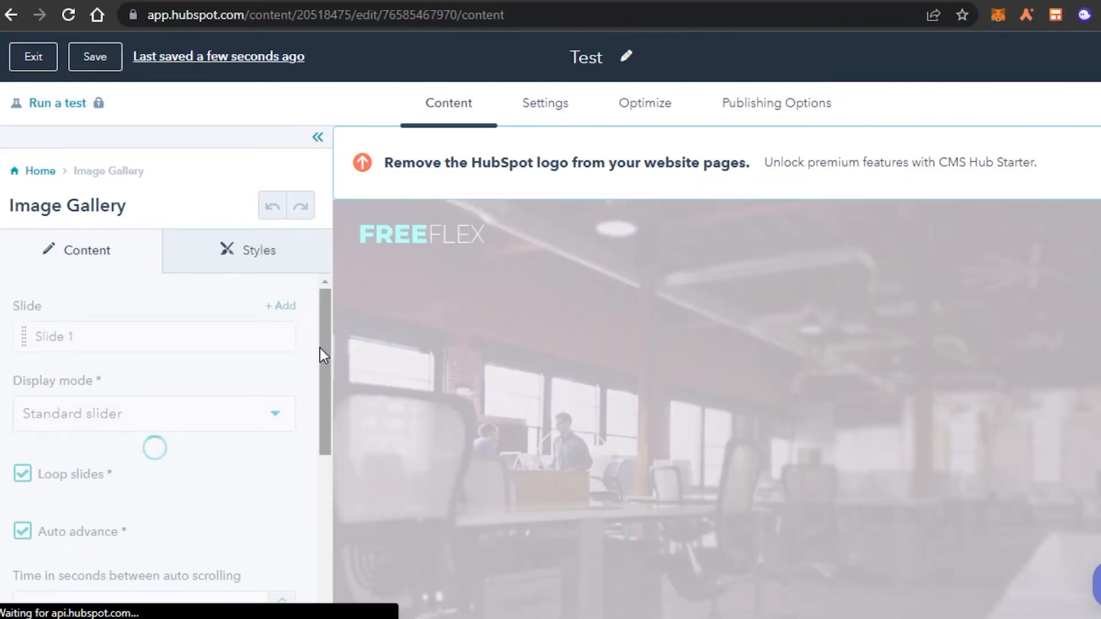
drag(320, 346, 321, 324)
click(29, 172)
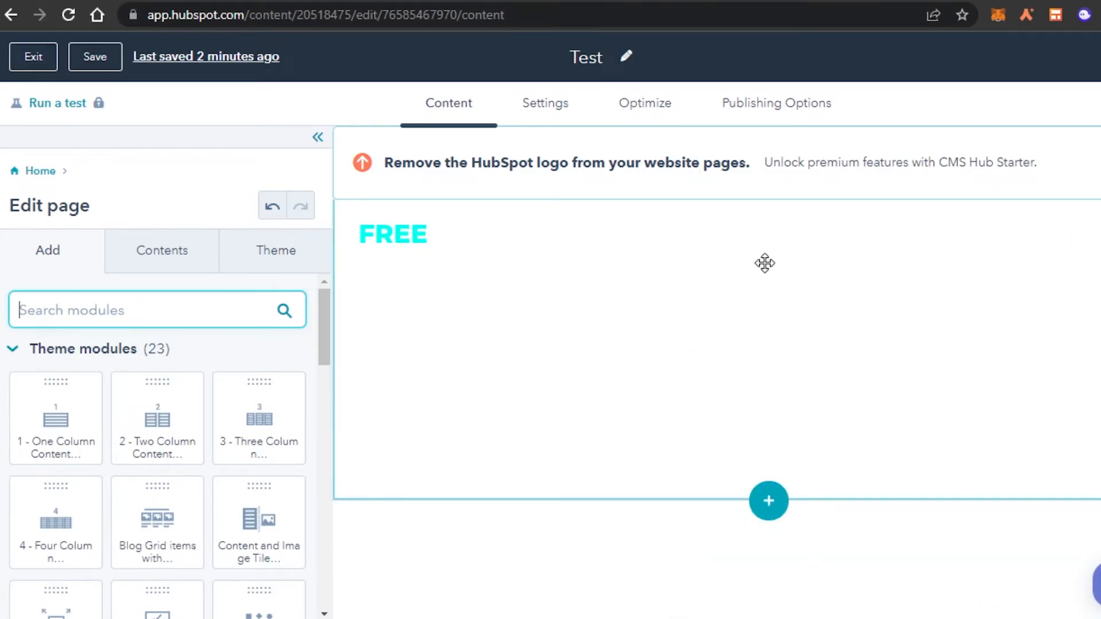
Step: Set the page title to "test" in the page settings and look over the remaining settings
click(531, 93)
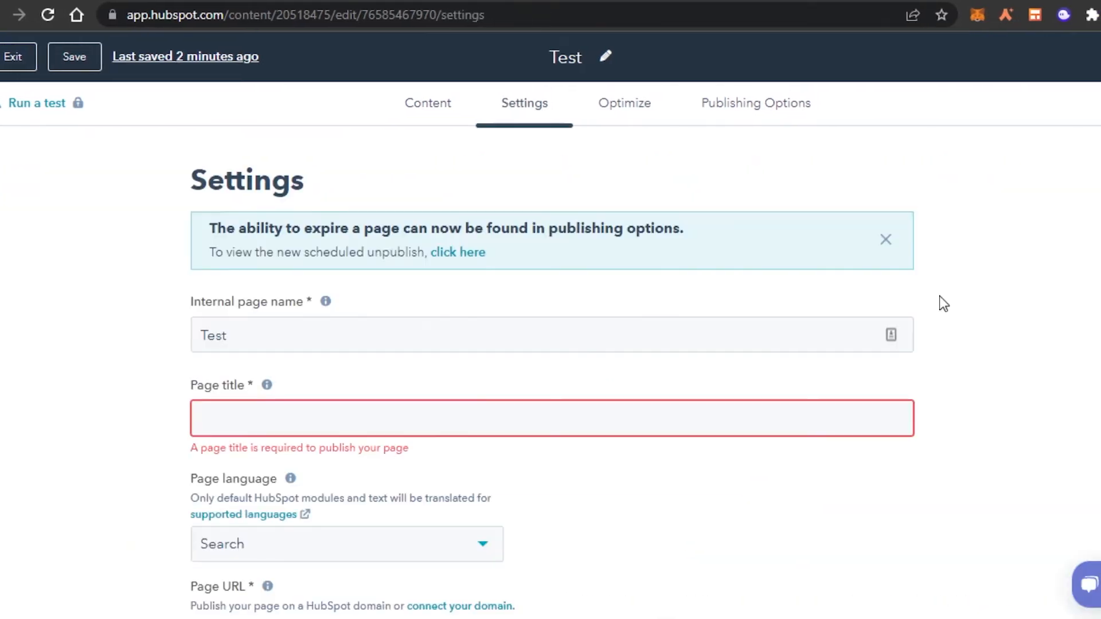
scroll(648, 203, down, 3)
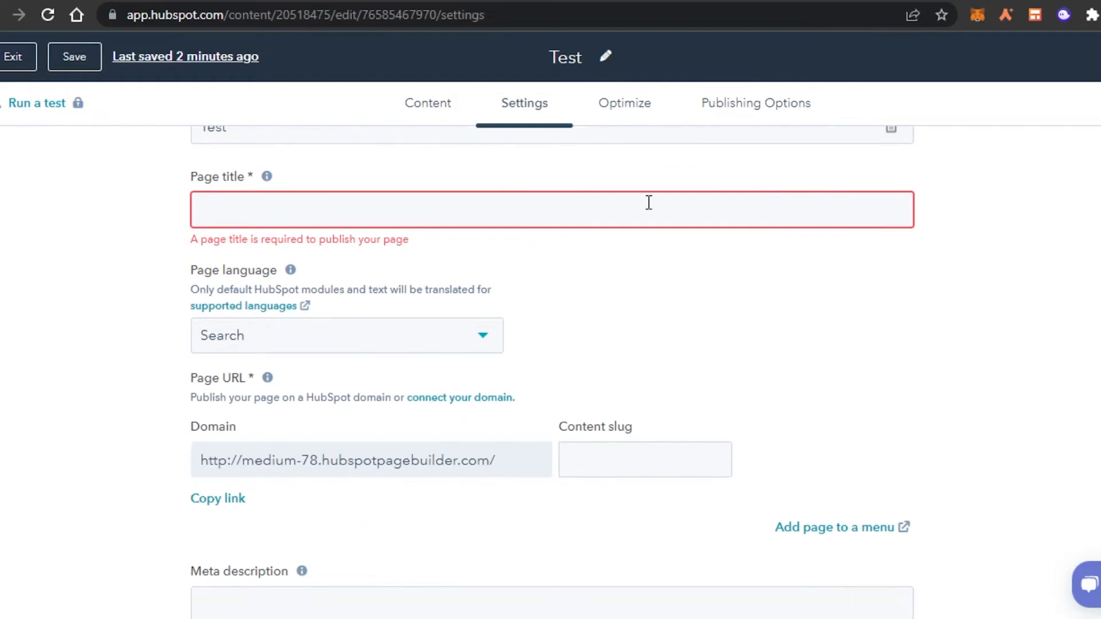
click(515, 220)
text(test)
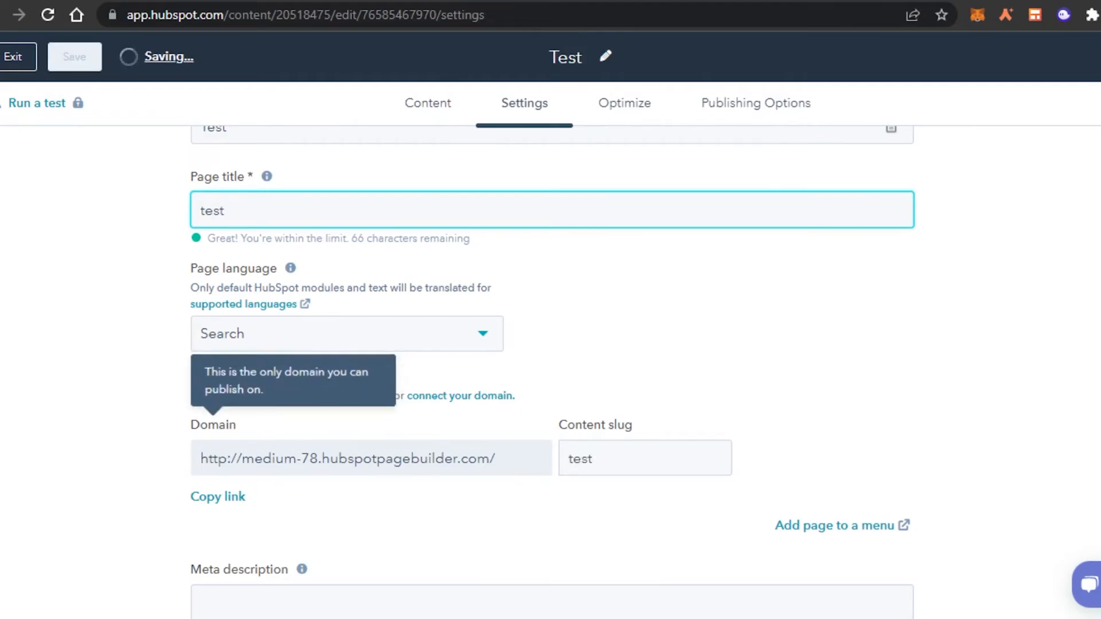
scroll(569, 357, down, 7)
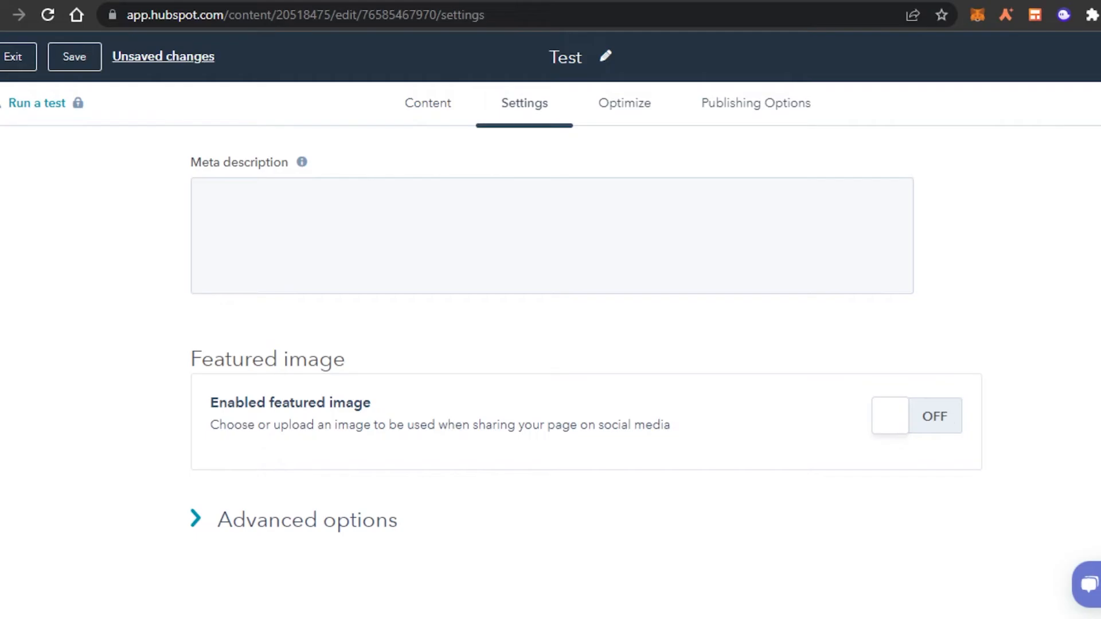
scroll(552, 367, up, 8)
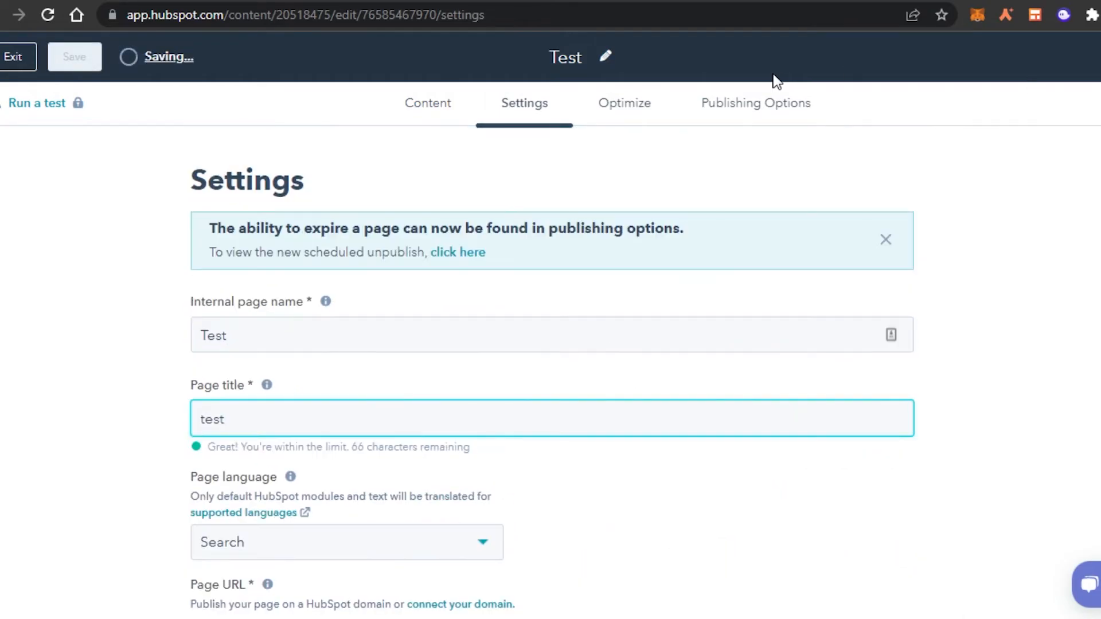
Step: Examine the page's optimization recommendations, including the meta description checks, and its publishing options
click(622, 112)
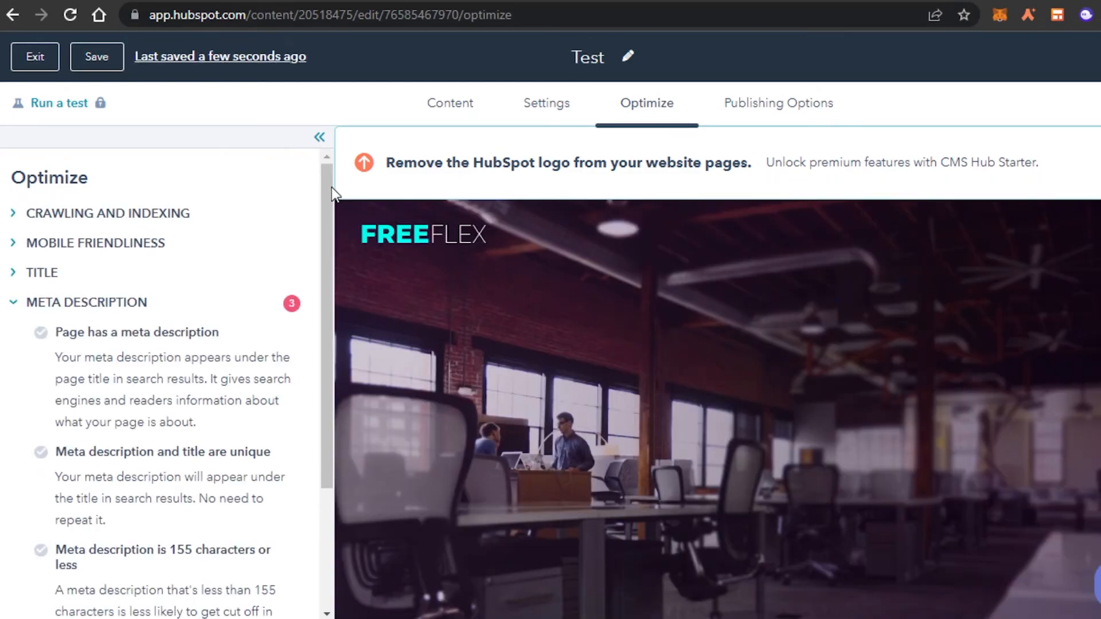
drag(331, 187, 395, 170)
click(748, 115)
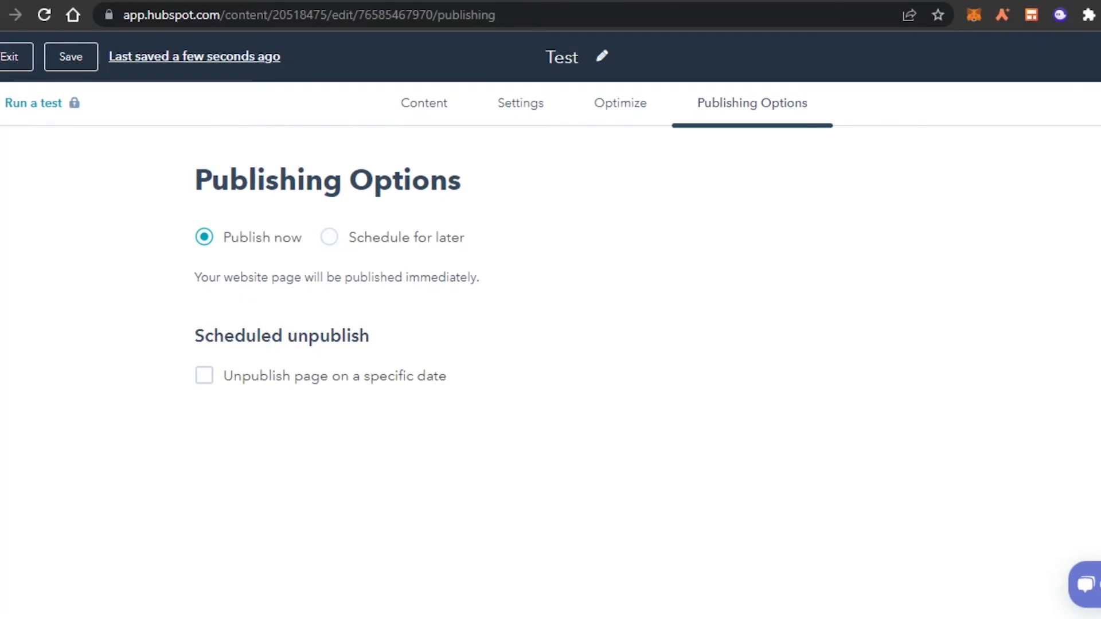
Step: Preview the page from top to bottom in the device view and return to the content editor
click(1098, 56)
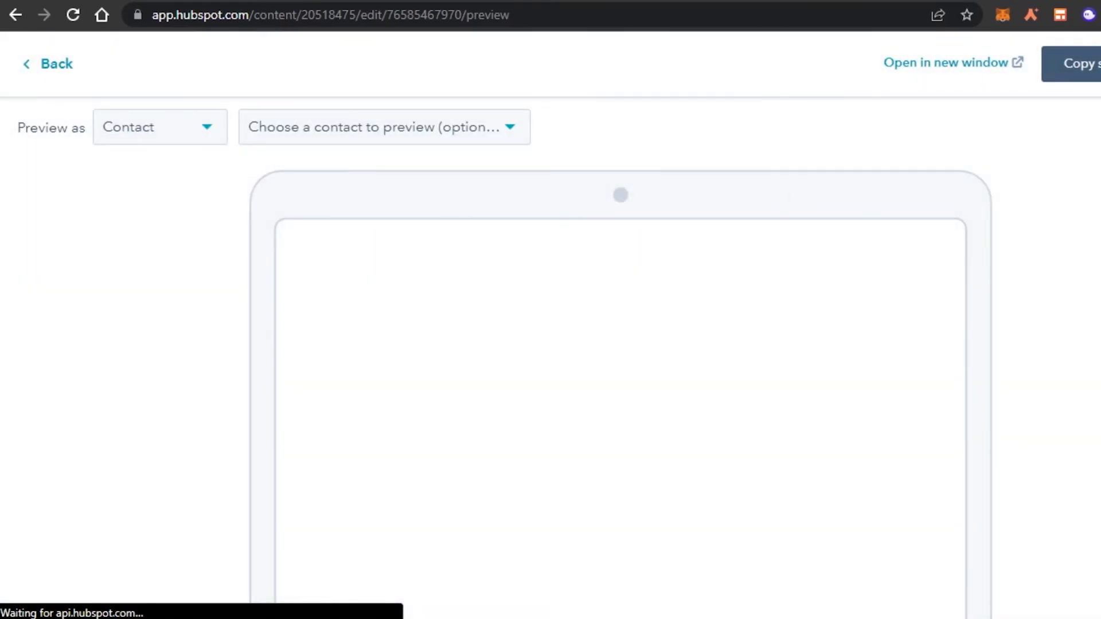
scroll(615, 355, down, 5)
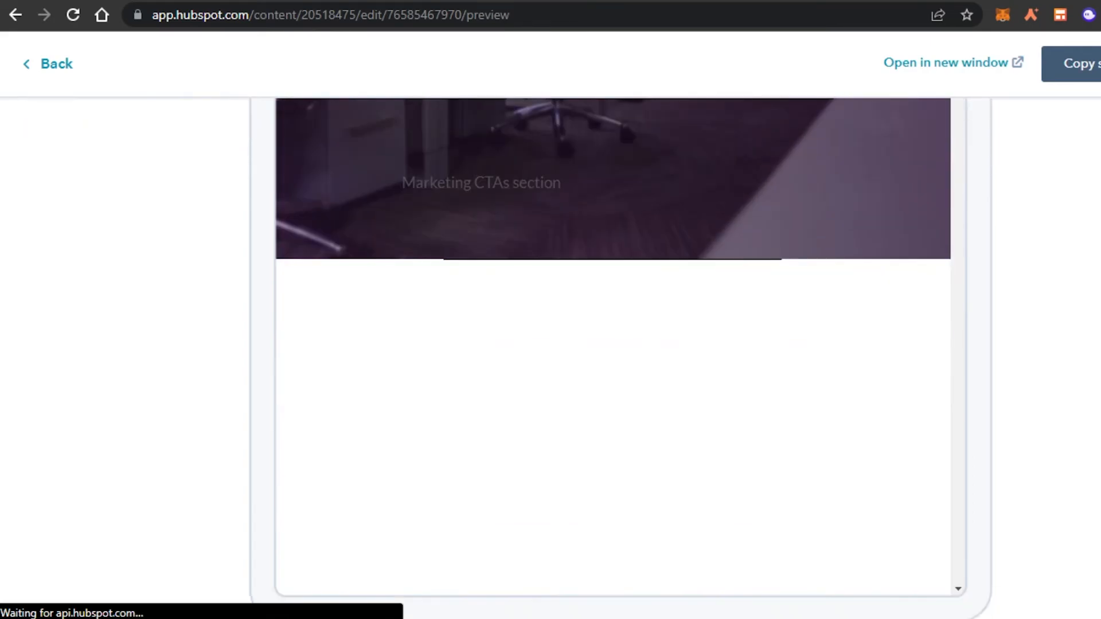
scroll(614, 356, up, 10)
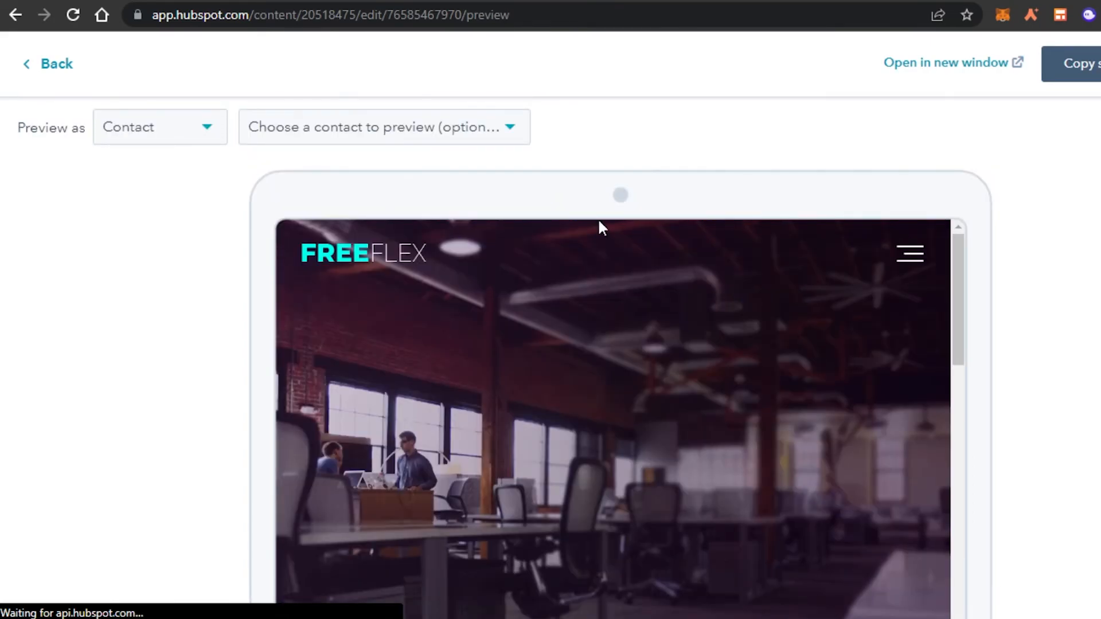
click(59, 66)
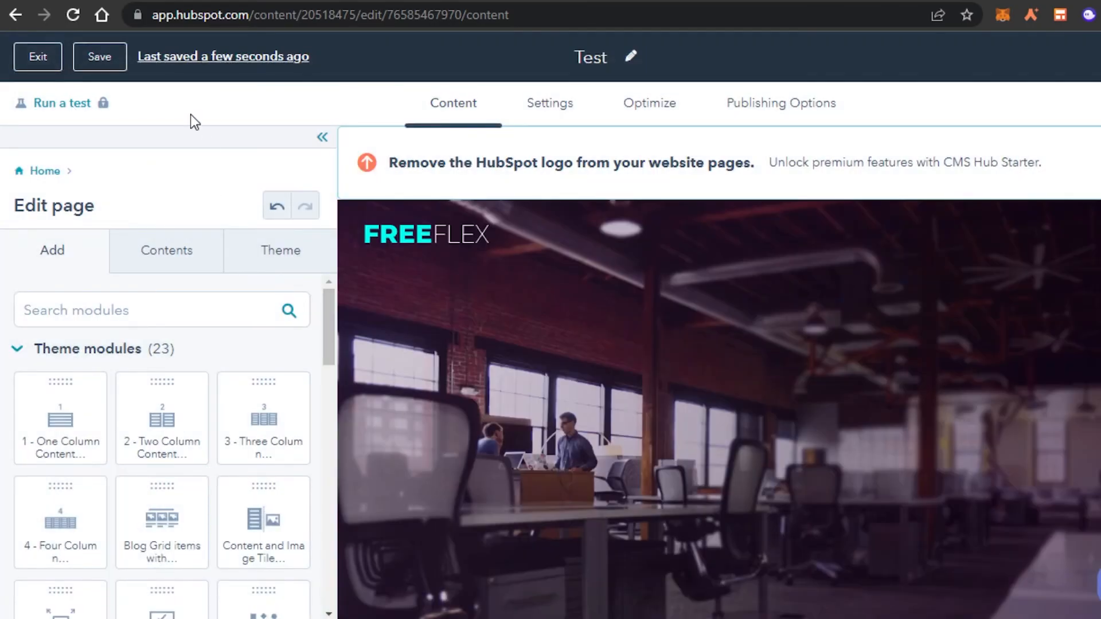
Step: Save the Test page and exit the page editor
click(98, 59)
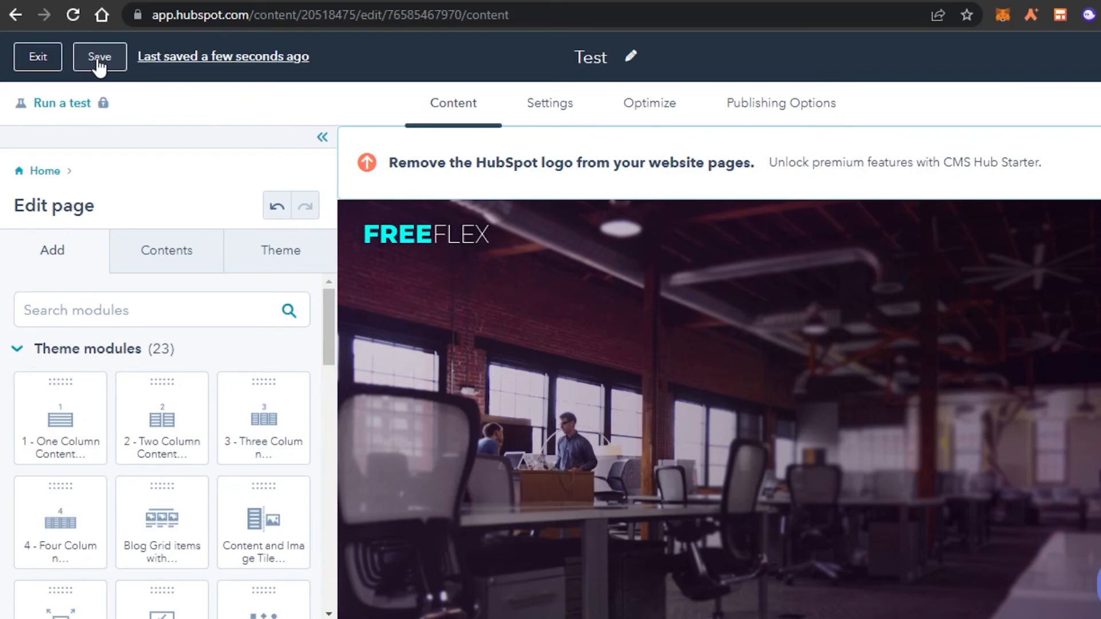
mouse_move(332, 319)
mouse_down()
mouse_move(328, 536)
mouse_move(344, 327)
mouse_move(332, 298)
mouse_up()
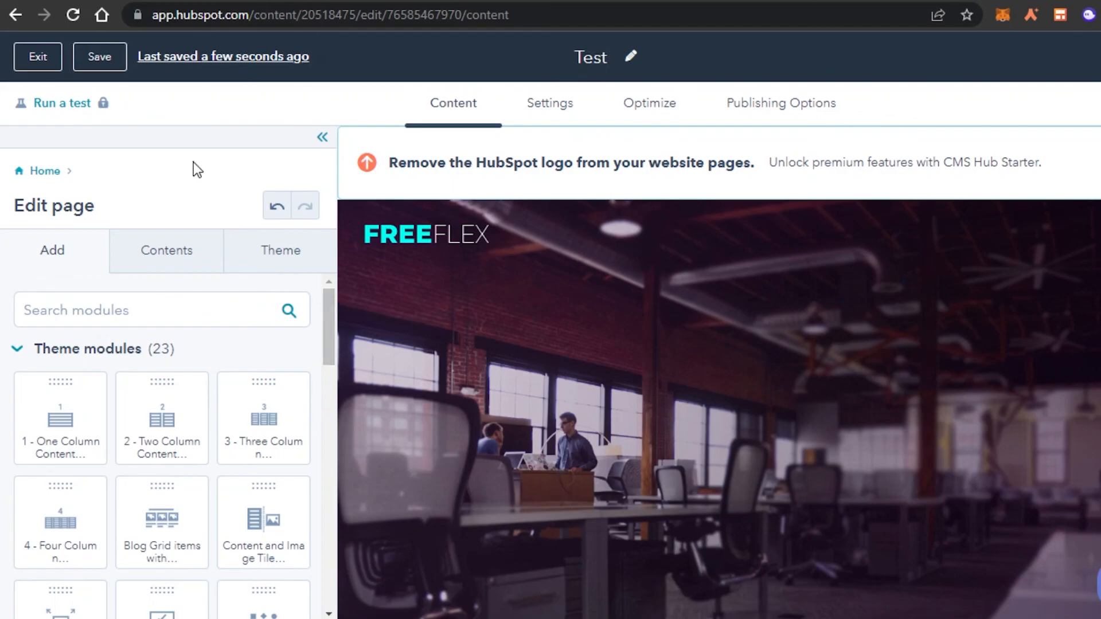
click(114, 58)
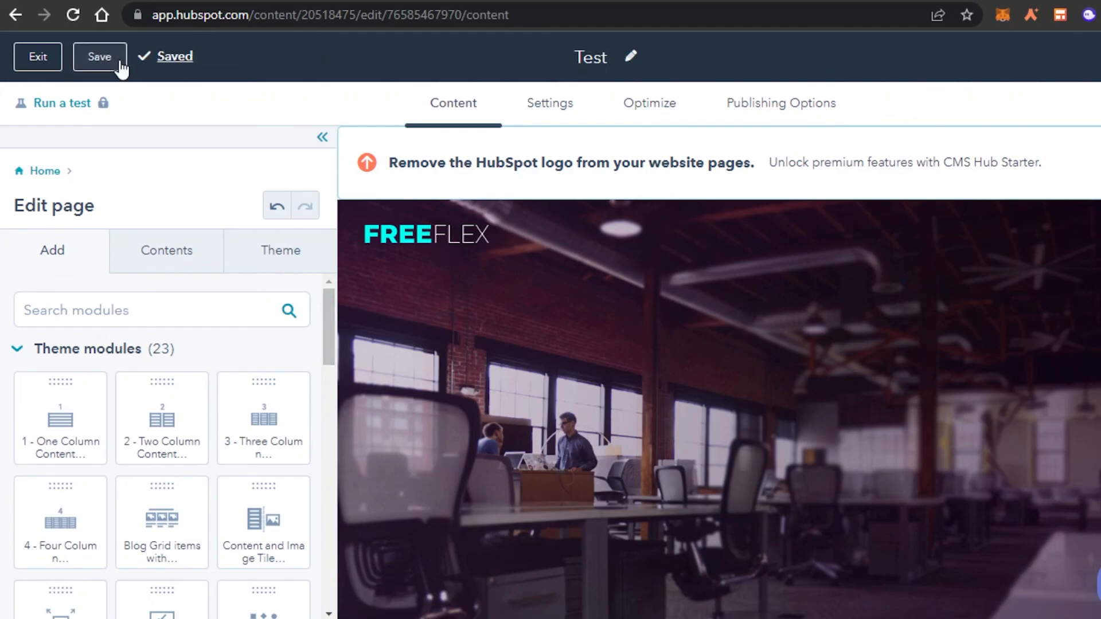
click(38, 56)
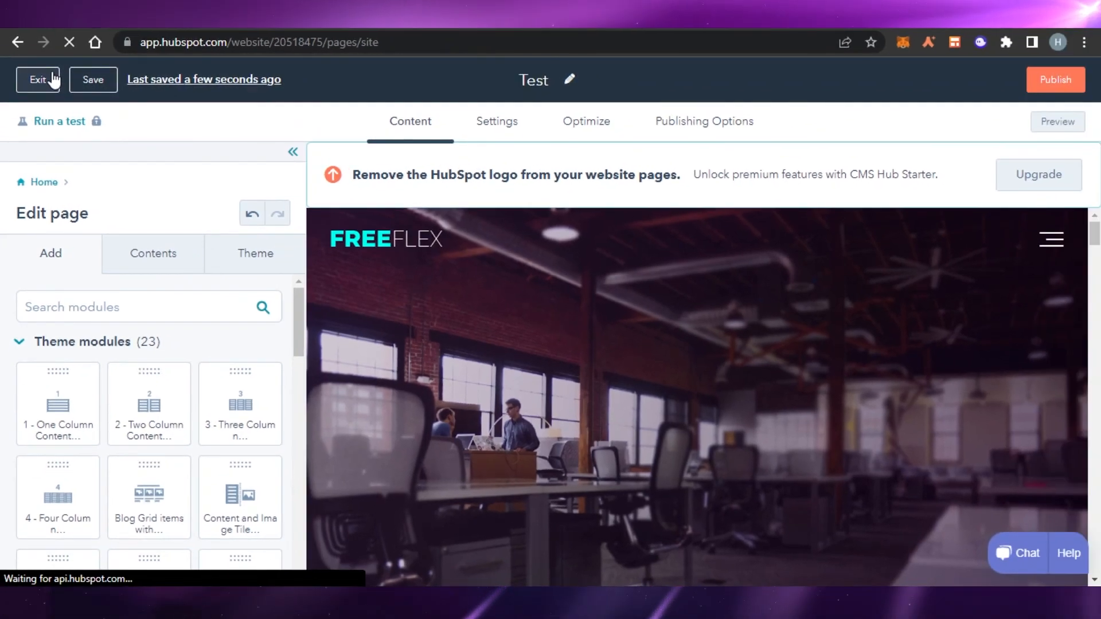